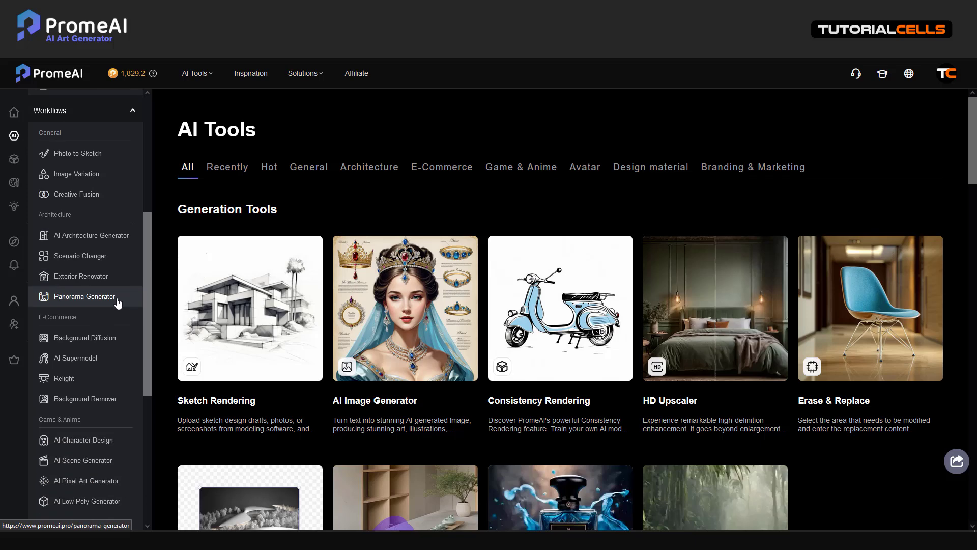
Open the Background Diffusion tool and upload the sofa image r4rr from the PromeAI project files folder.
left_click(97, 286)
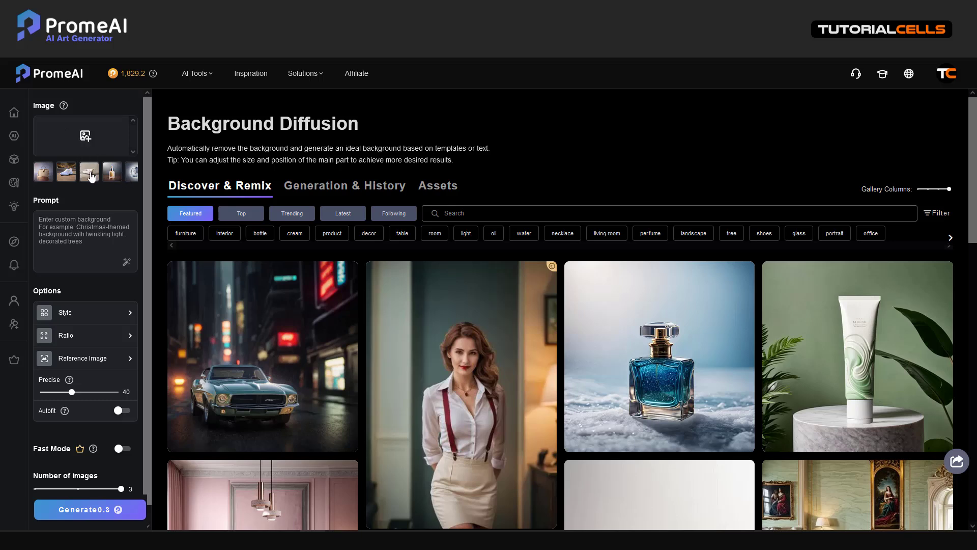
left_click(85, 147)
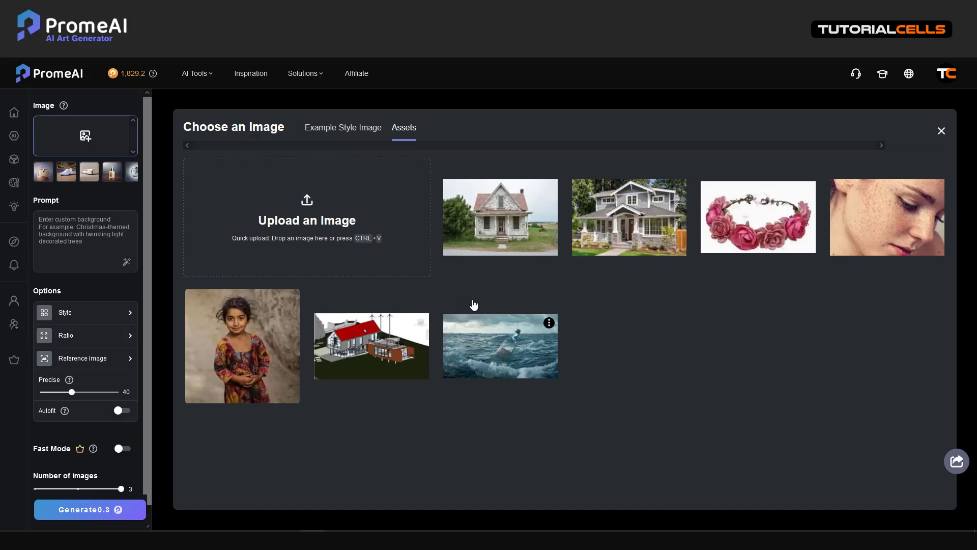
mouse_move(491, 539)
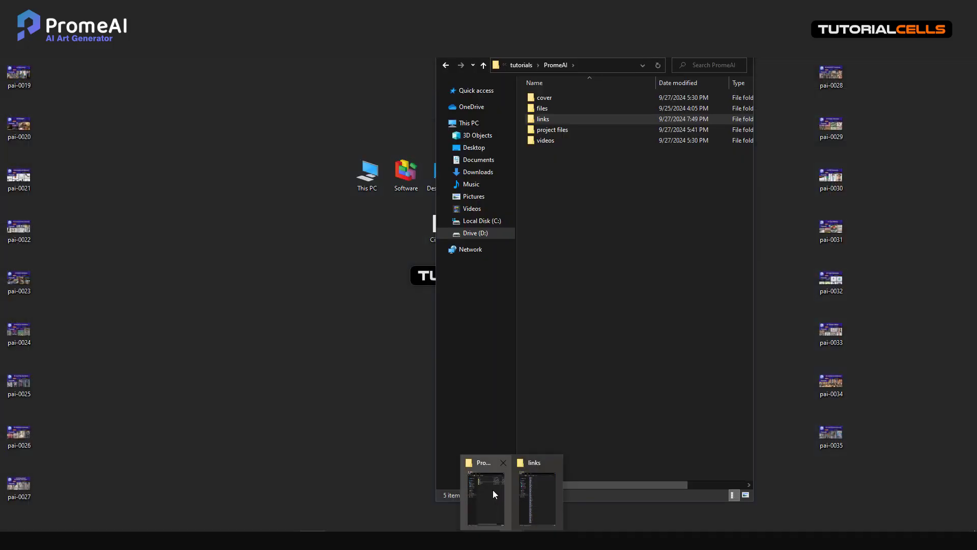
left_click(493, 489)
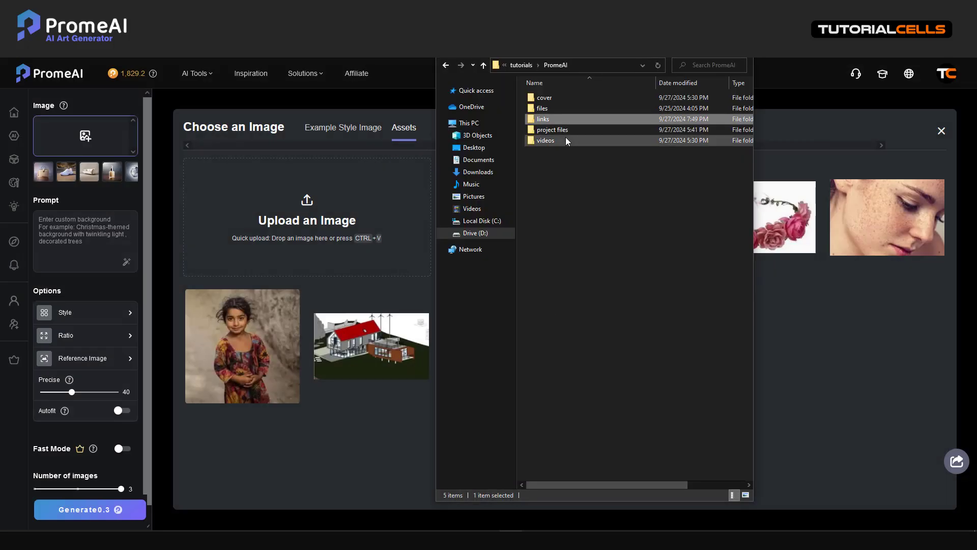
left_click_drag(560, 49, 659, 56)
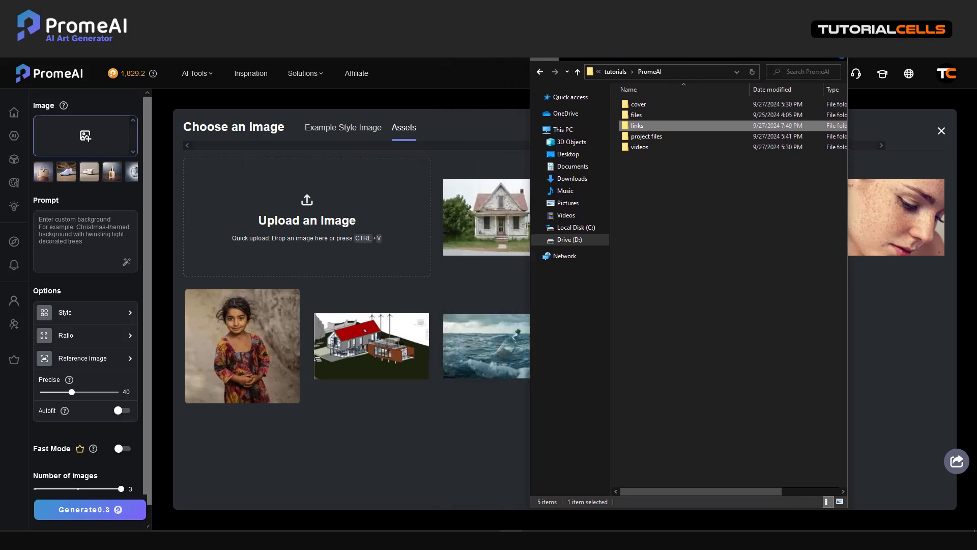
double_click(655, 138)
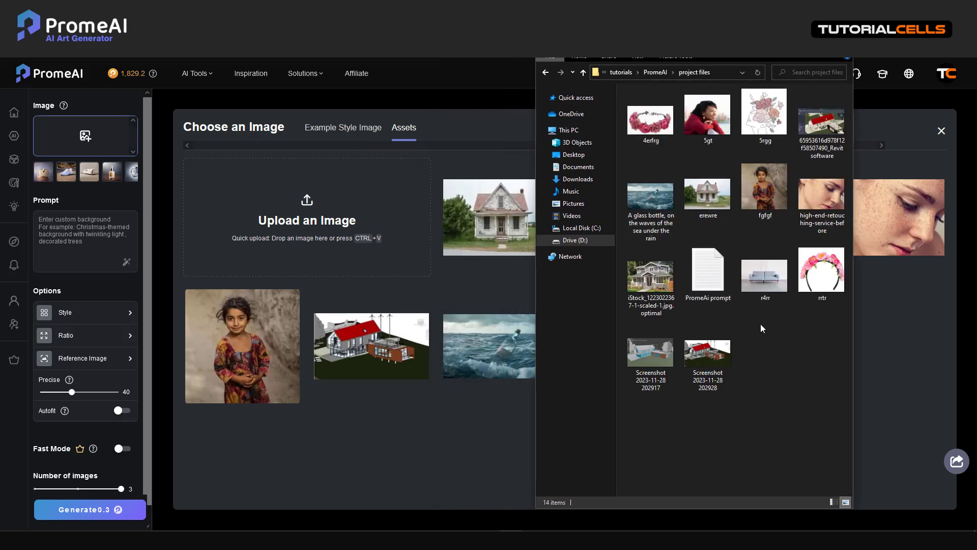
left_click_drag(764, 278, 454, 393)
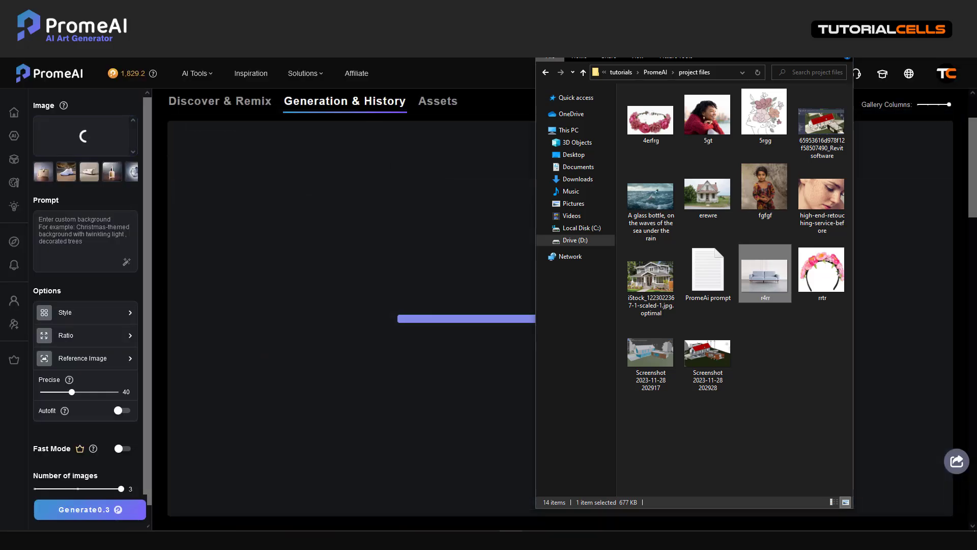
left_click(511, 254)
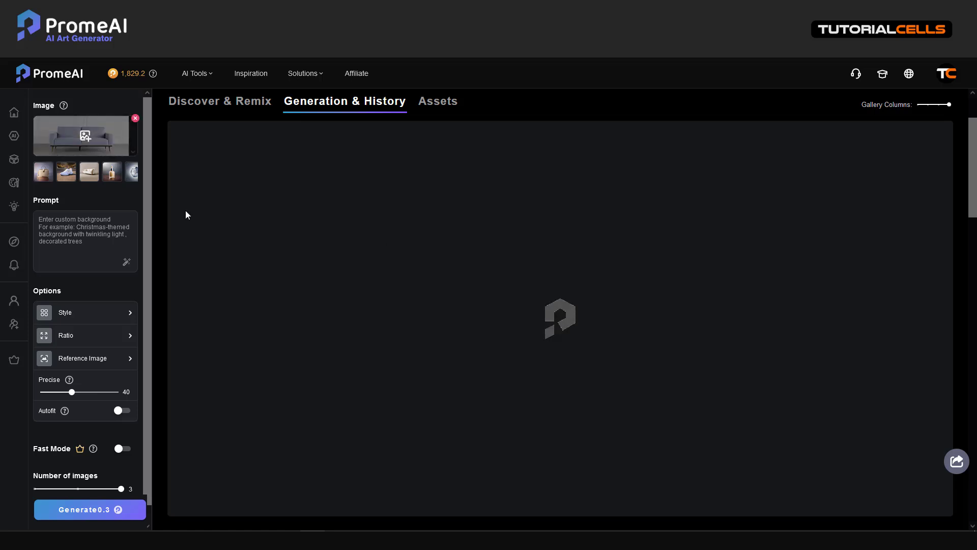
Examine the cut-out sofa on the canvas and compare it with the original r4rr photo.
scroll(435, 281, "down", 3)
scroll(435, 285, "up", 3)
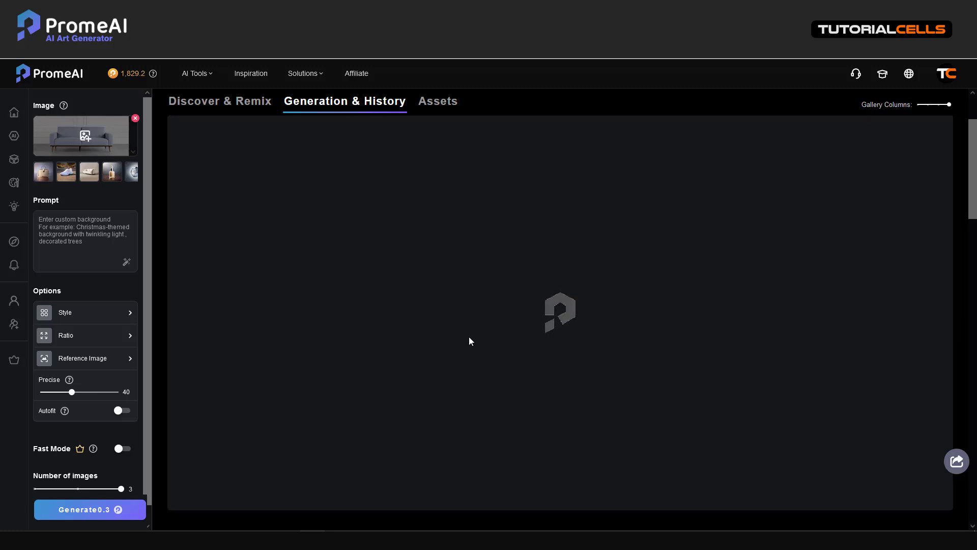
scroll(466, 334, "down", 3)
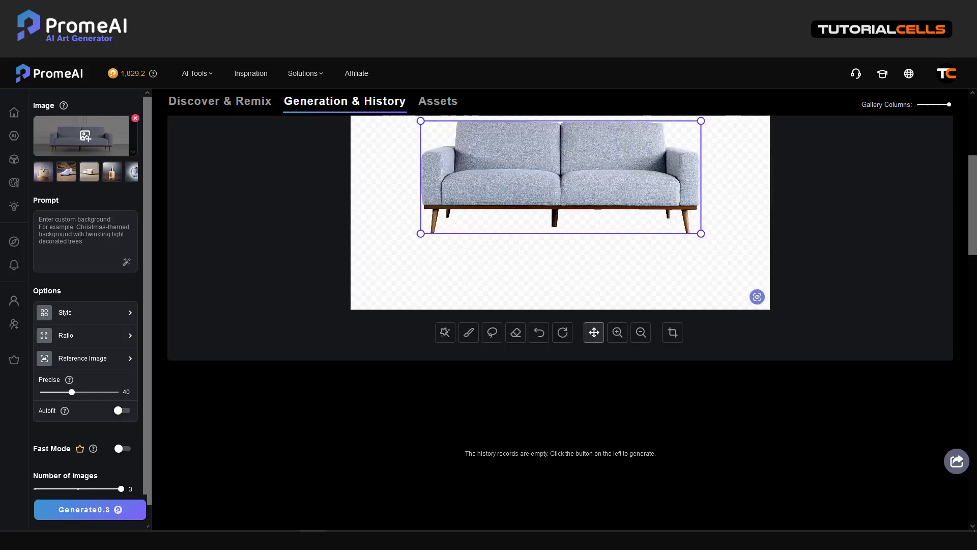
scroll(498, 296, "up", 1)
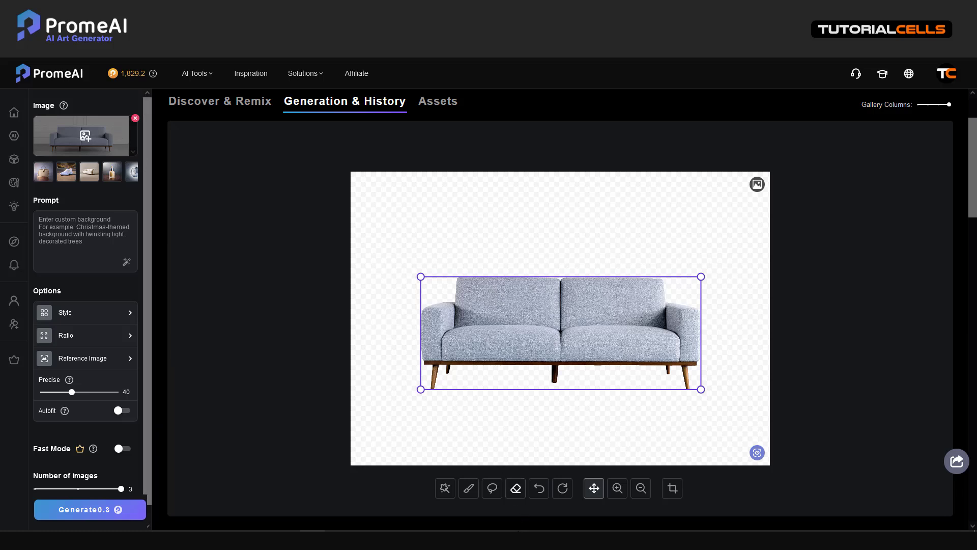
mouse_move(509, 539)
left_click(505, 503)
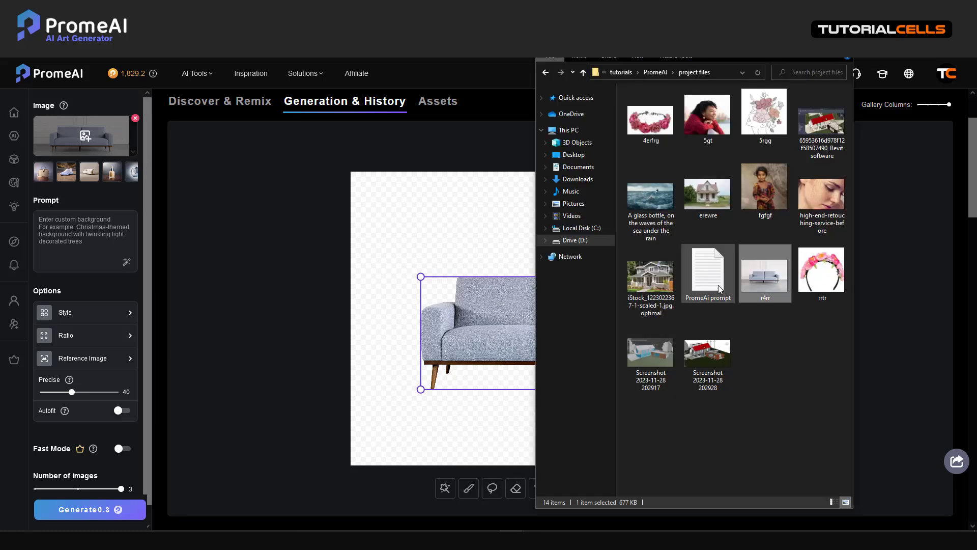
double_click(762, 273)
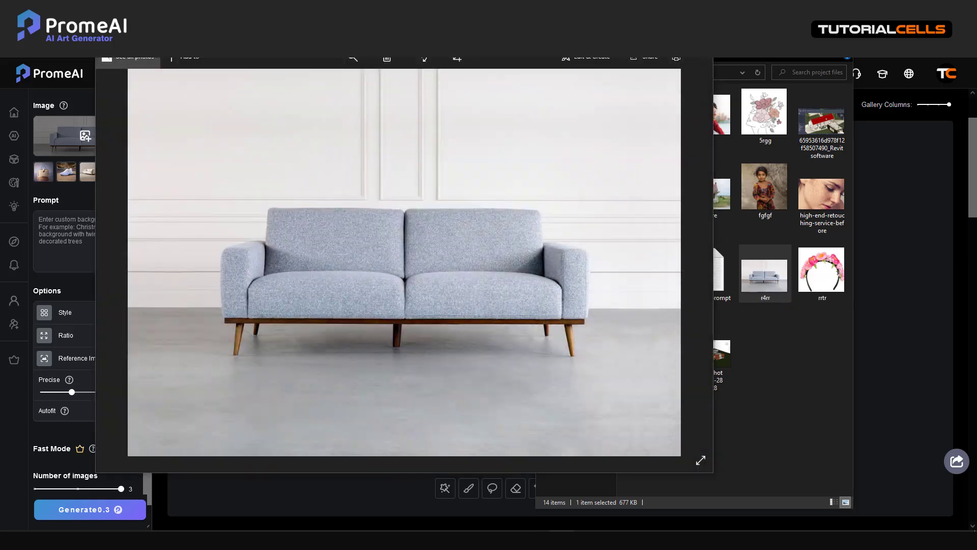
left_click(701, 38)
left_click(793, 45)
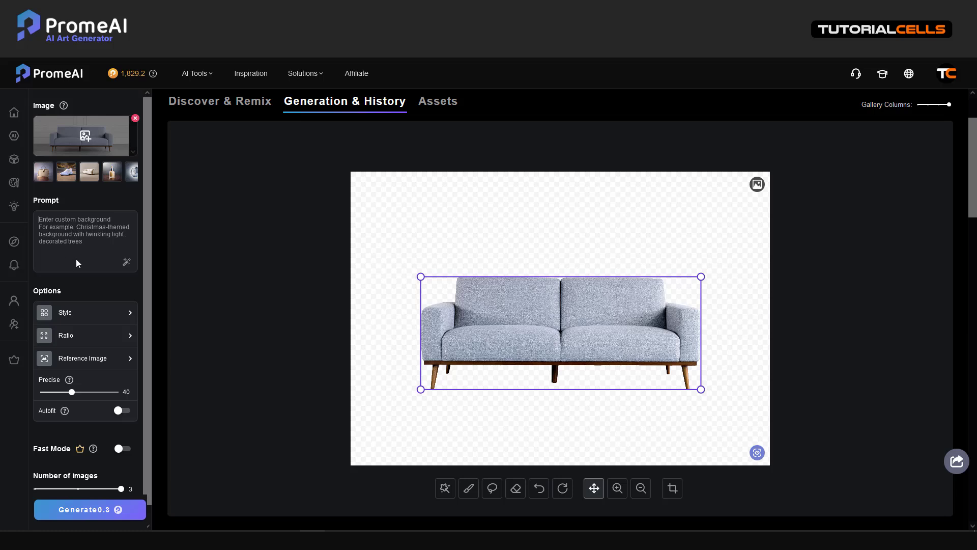
Set the style to Simplified European from the modern Indoor Furniture styles and the image ratio to 3:2.
left_click(92, 312)
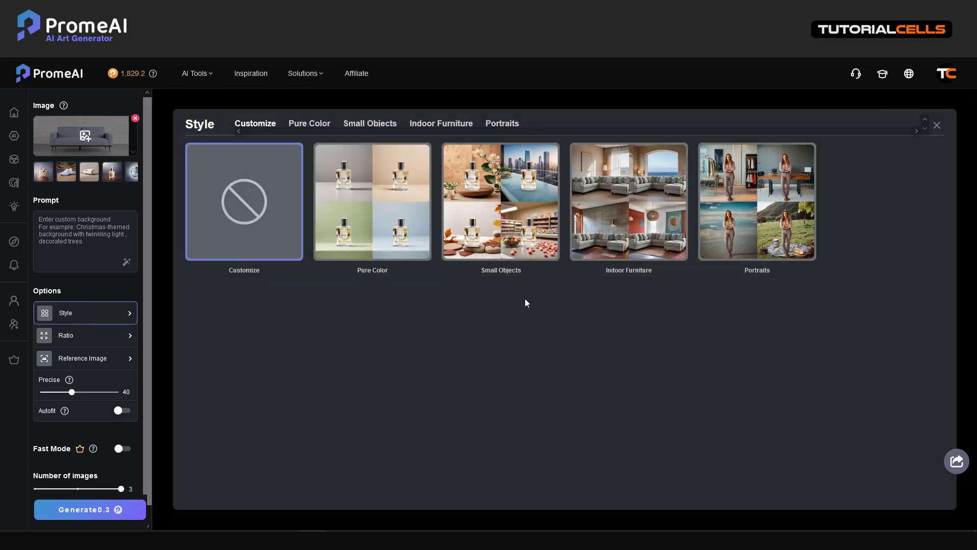
left_click(642, 246)
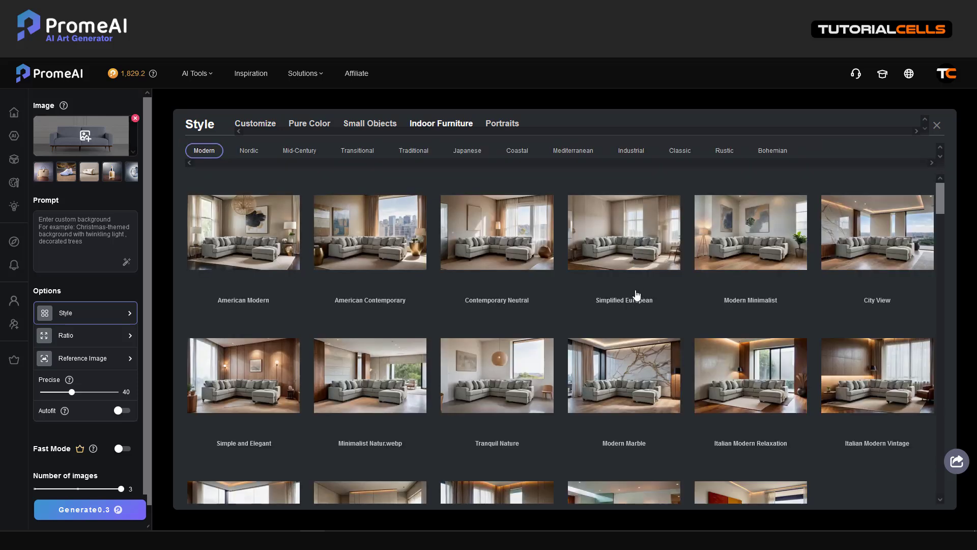
left_click(610, 257)
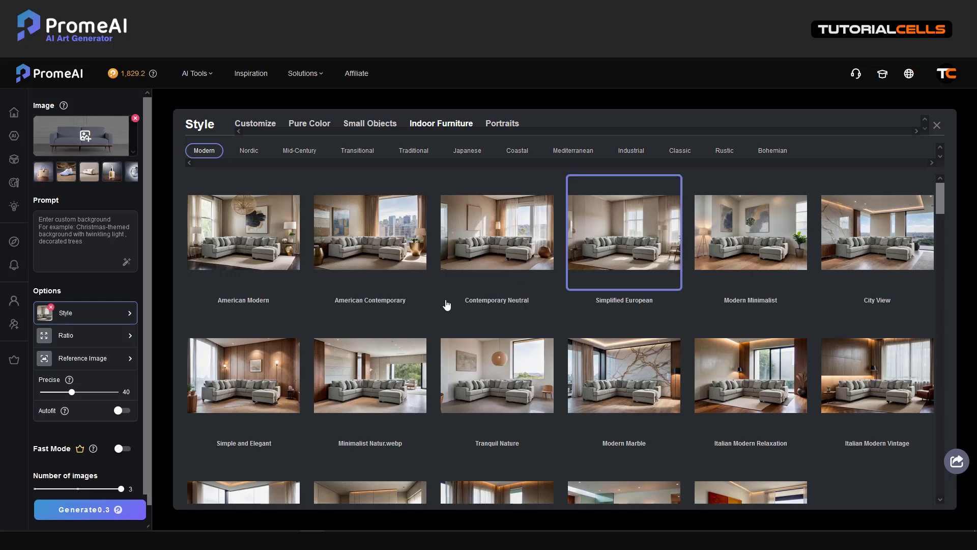
left_click(84, 336)
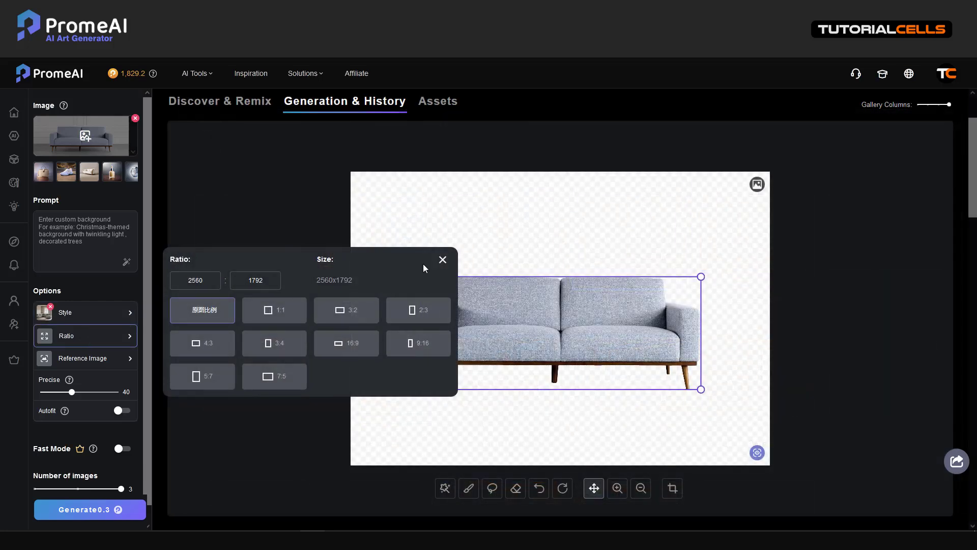
left_click(338, 319)
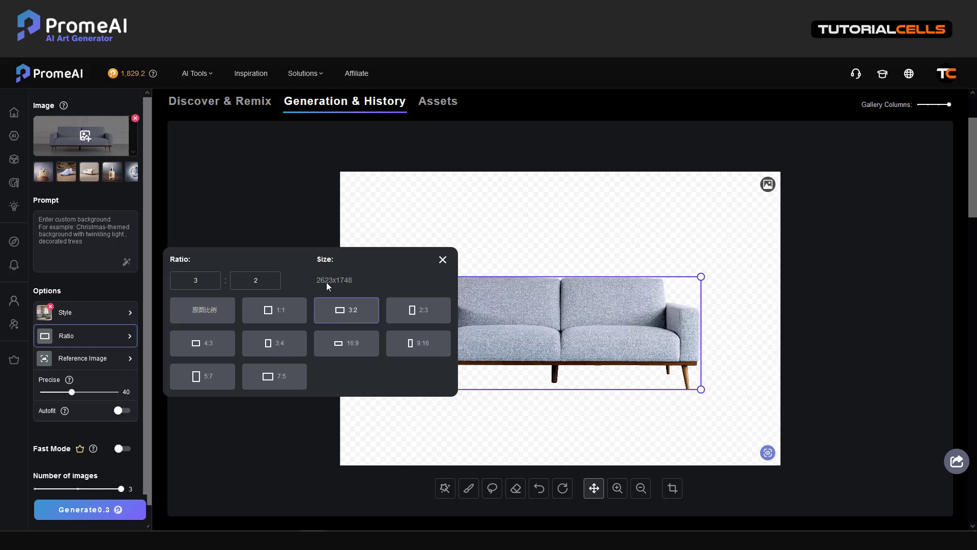
Review the available reference images and the explanations of the Precise and Autofit options.
left_click(84, 365)
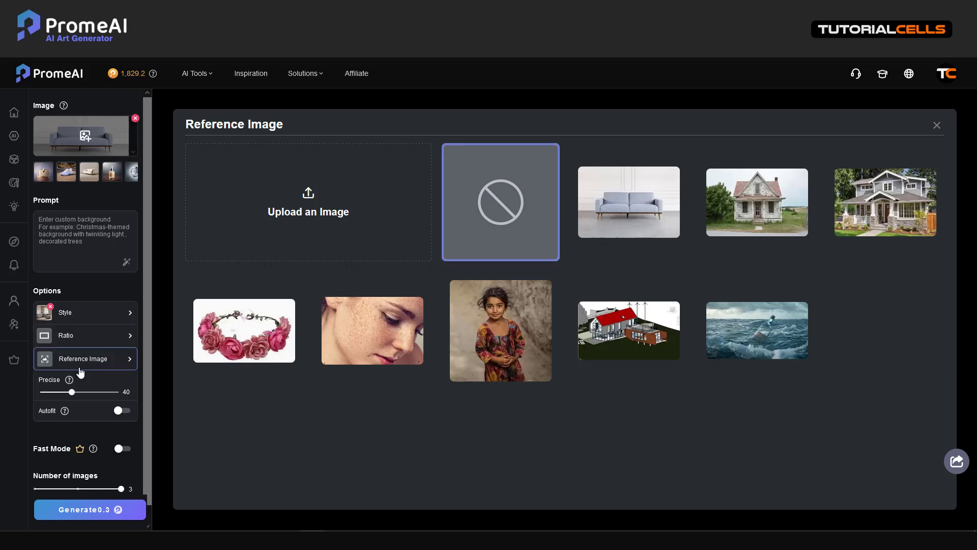
mouse_move(71, 382)
left_click(84, 227)
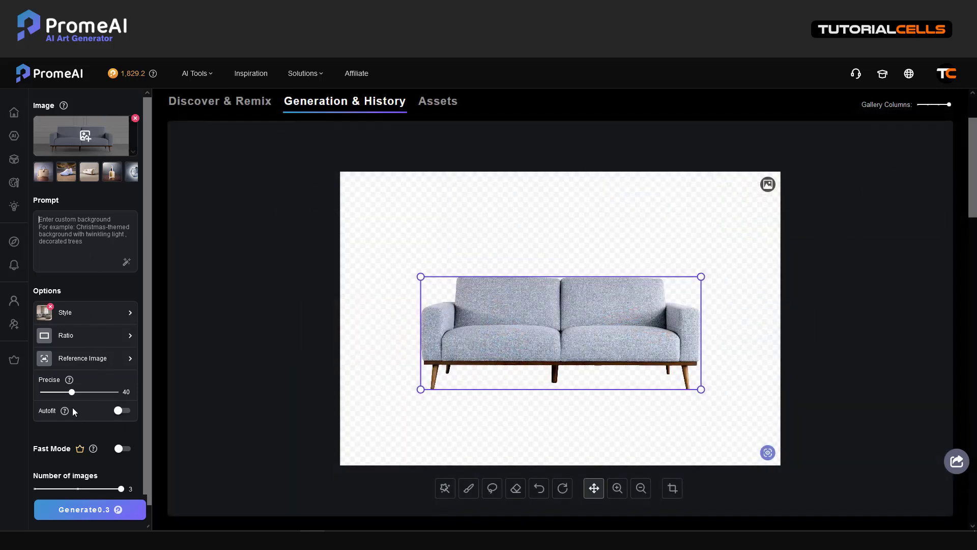
mouse_move(65, 411)
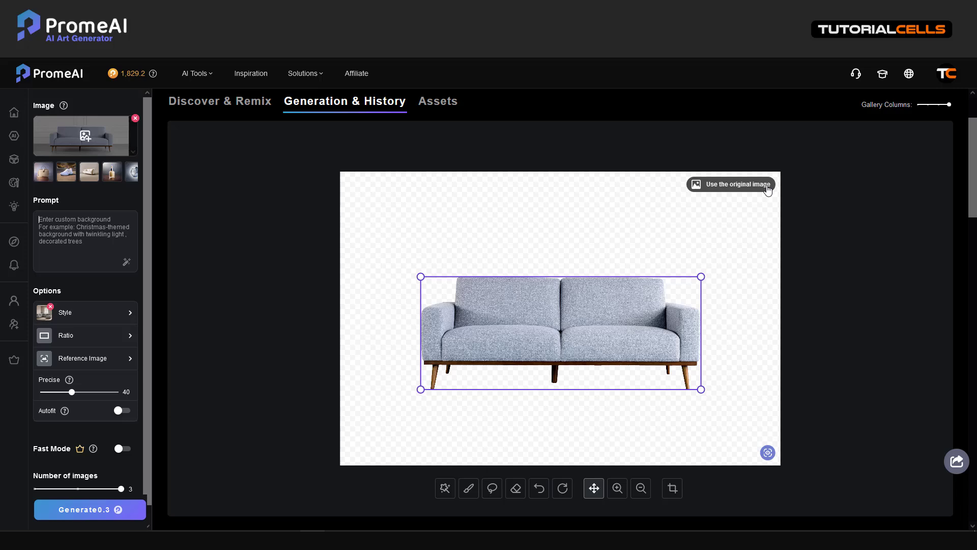
Switch the canvas preview repeatedly between the cut-out sofa and its highlighted mask over the original photo.
left_click(767, 453)
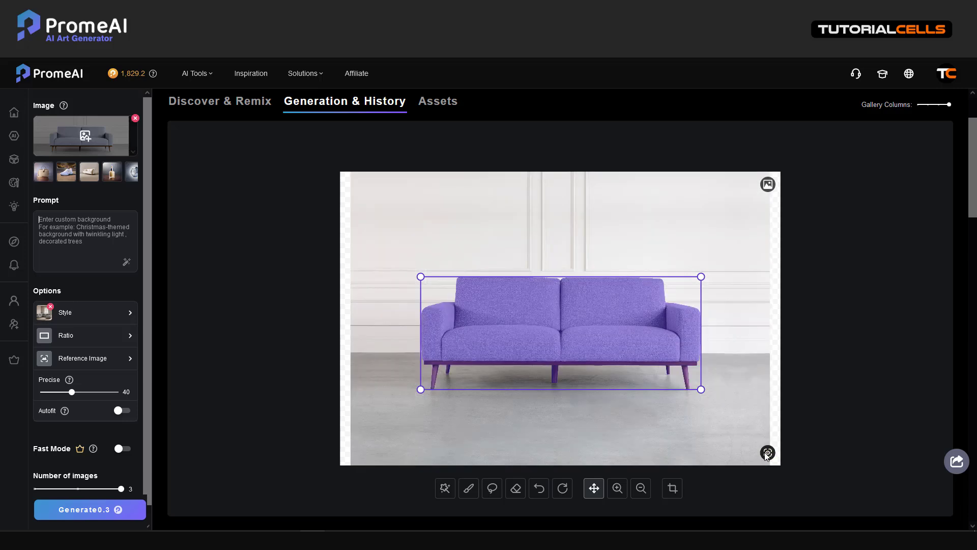
left_click(767, 454)
left_click(765, 452)
left_click(766, 453)
left_click(767, 452)
left_click(765, 451)
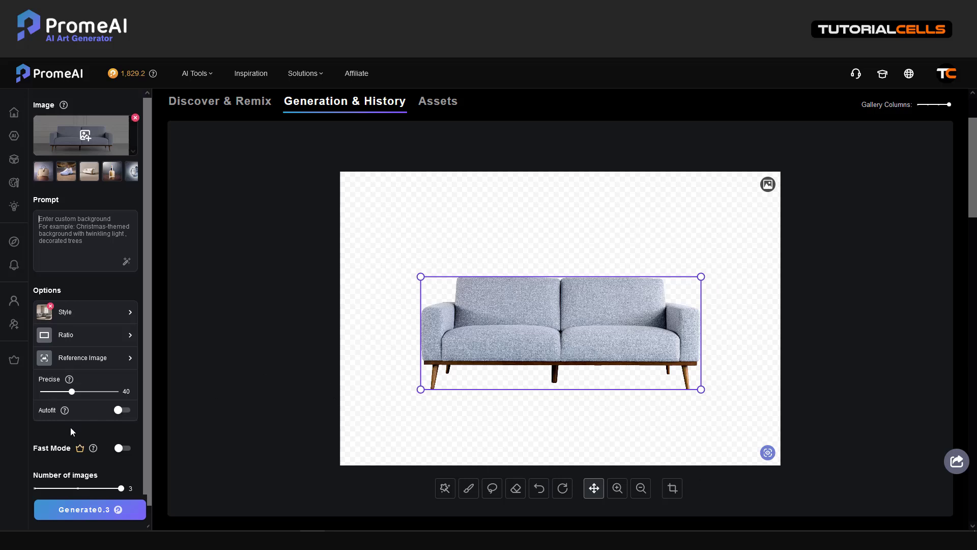
Enable Fast Mode, generate three background images for the sofa, and view the results.
scroll(76, 428, "down", 1)
left_click(123, 433)
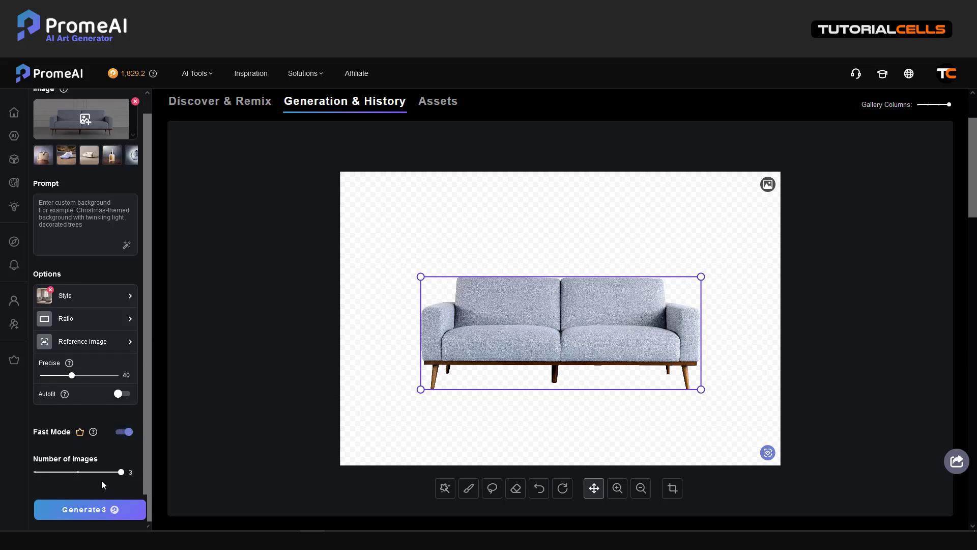
left_click(97, 508)
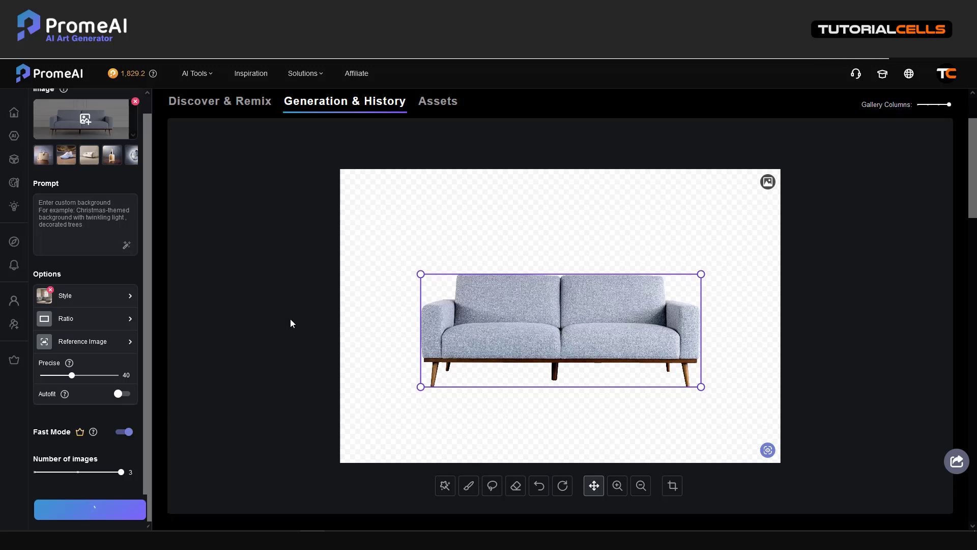
scroll(291, 321, "down", 7)
scroll(290, 321, "up", 7)
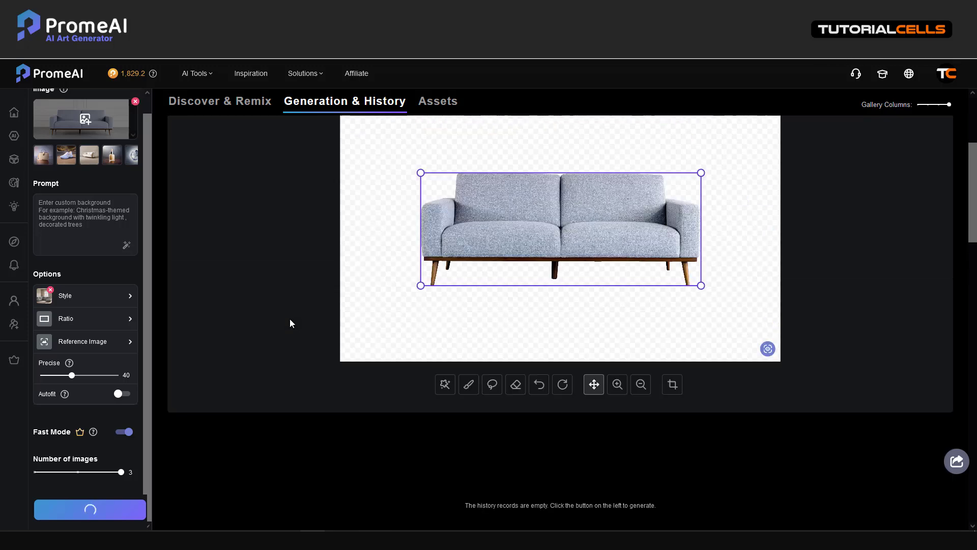
scroll(290, 323, "down", 6)
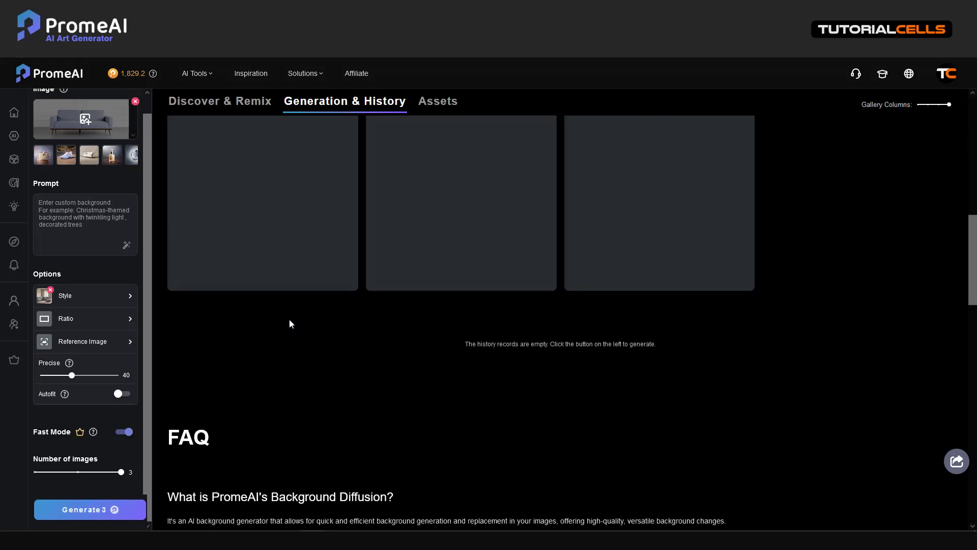
scroll(290, 323, "up", 3)
scroll(458, 285, "down", 1)
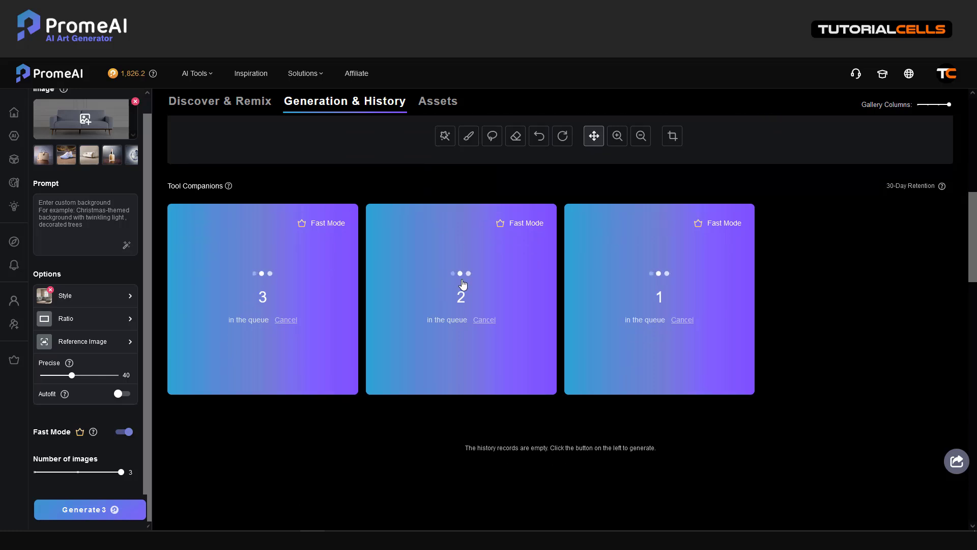
scroll(461, 285, "up", 1)
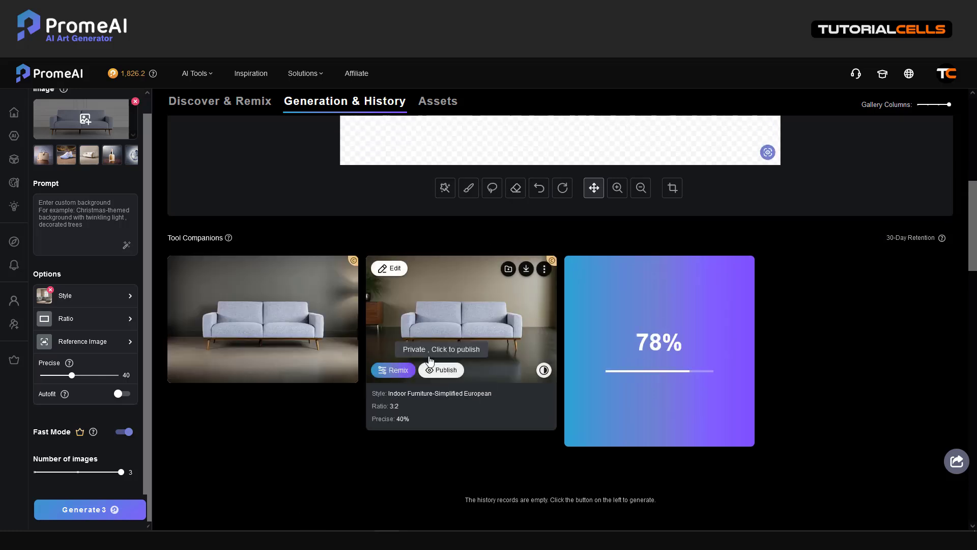
mouse_move(281, 334)
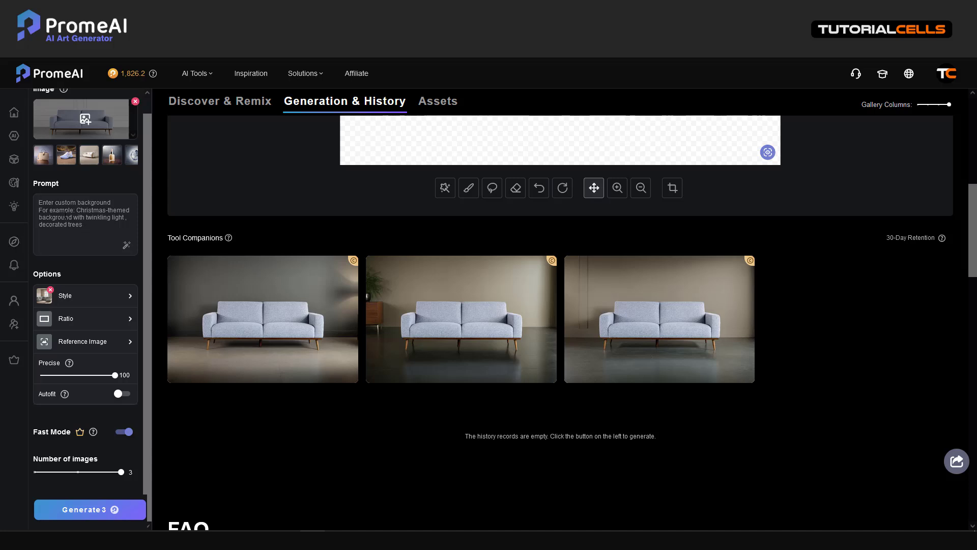
Remove the style and generate three images with the prompt "I want my sofa to be in a garden with beautiful trees and flowers".
type("I want my sofa to be in a garden with beautiful trees and flowers")
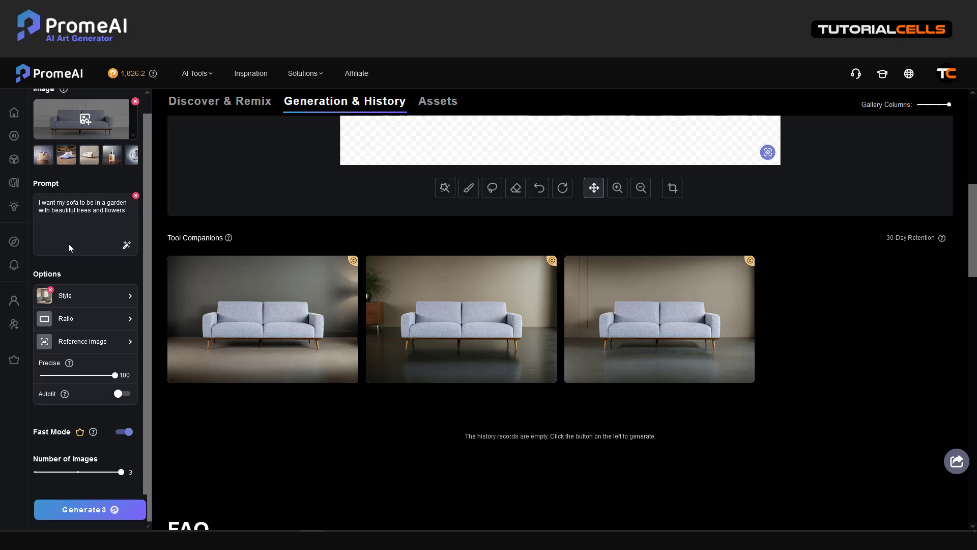
left_click(50, 290)
left_click(91, 505)
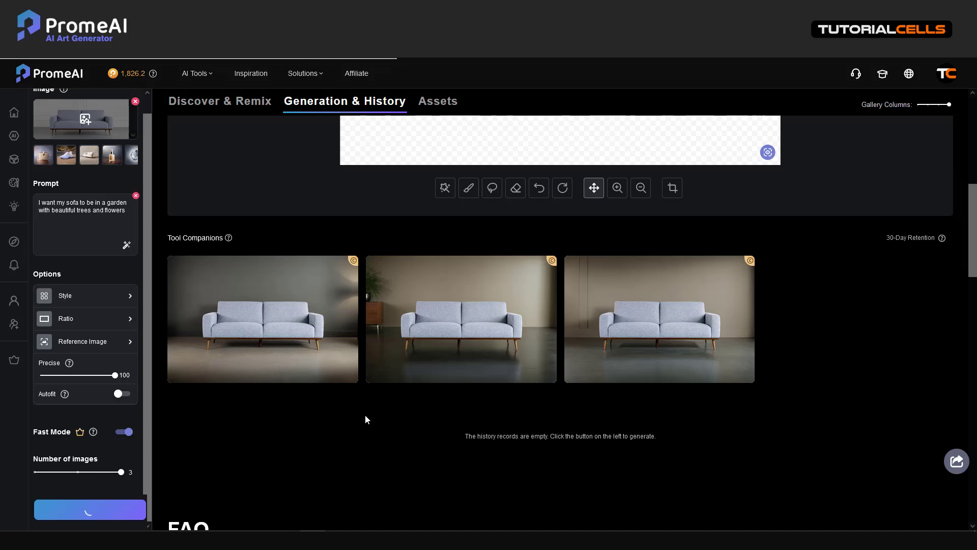
scroll(371, 407, "down", 3)
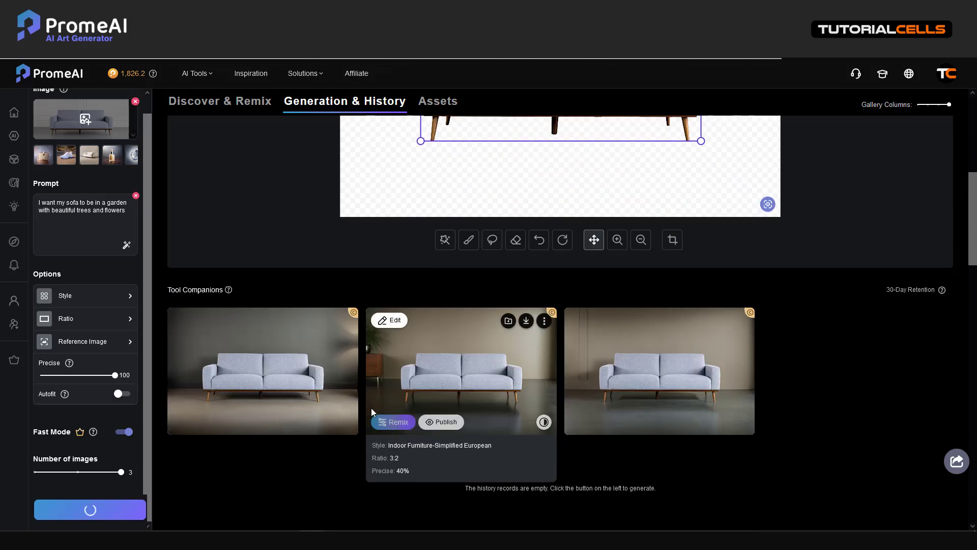
scroll(371, 408, "up", 3)
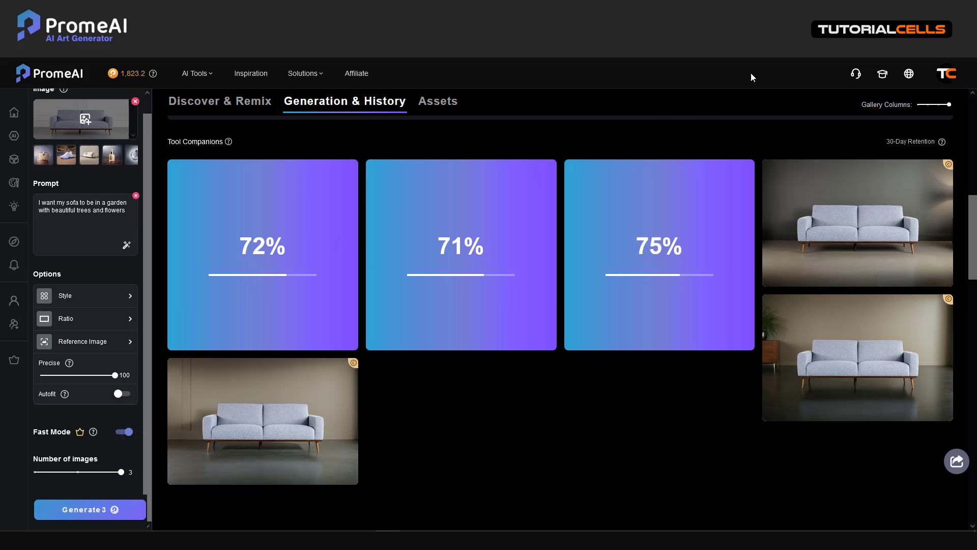
left_click(954, 75)
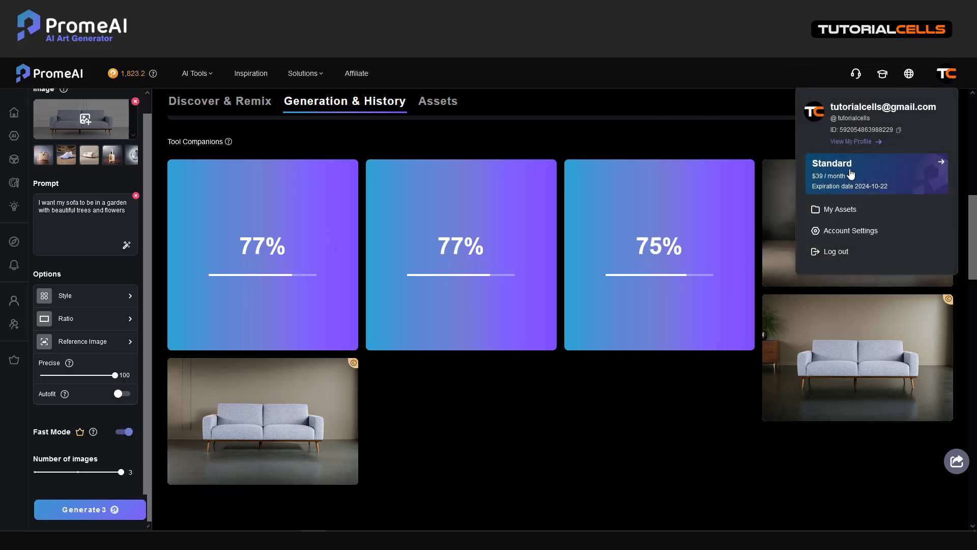
left_click(538, 411)
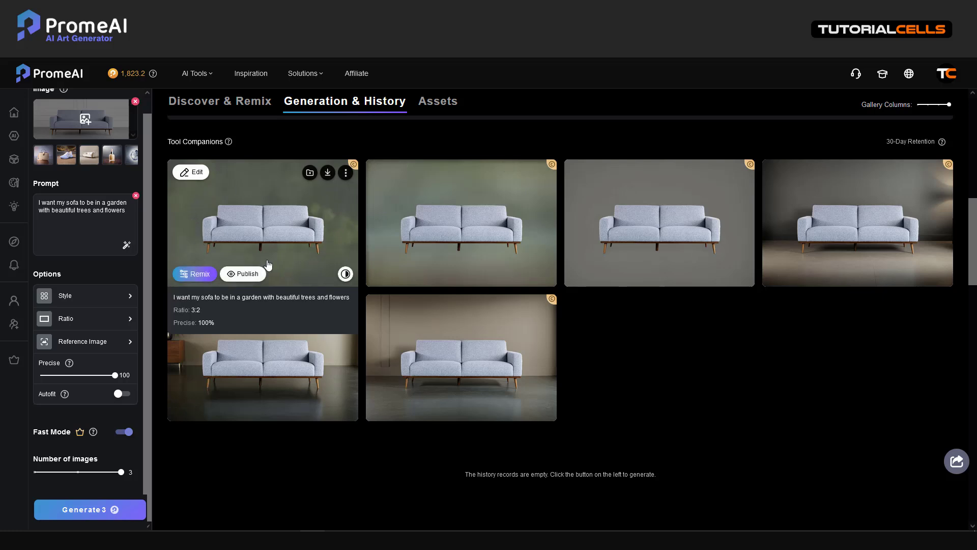
Try the automatic prompt enhancement, and restore the prompt "I want my sofa to be in a garden with beautiful trees and flowers".
left_click(126, 245)
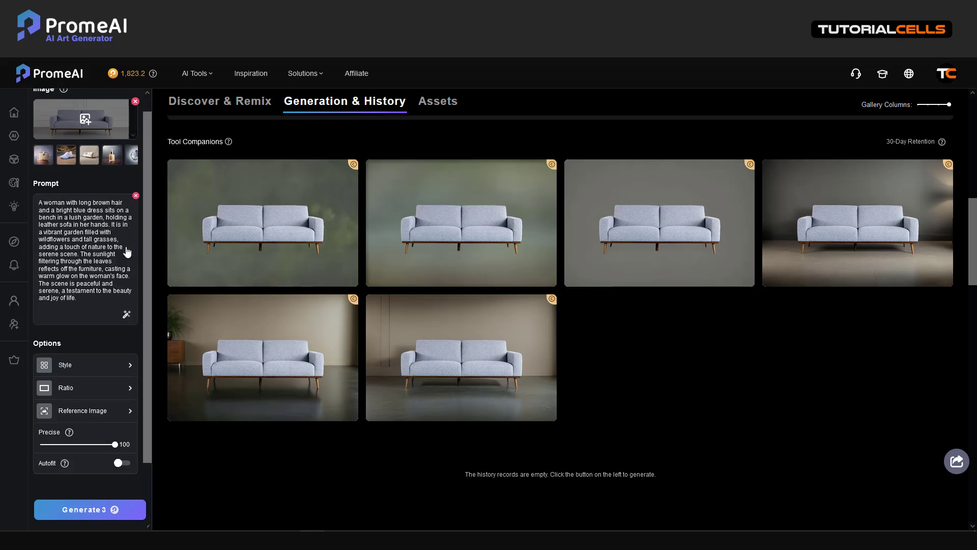
left_click(135, 198)
type("I want my sofa to be in a garden with beautiful trees and flowers")
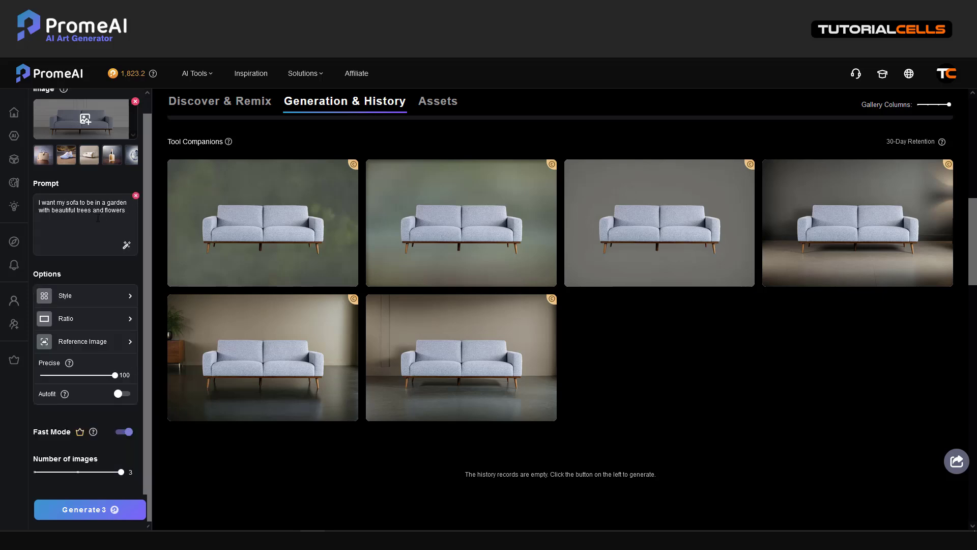
Apply the Forest style from the Portraits category and generate three images with the garden prompt.
left_click(69, 296)
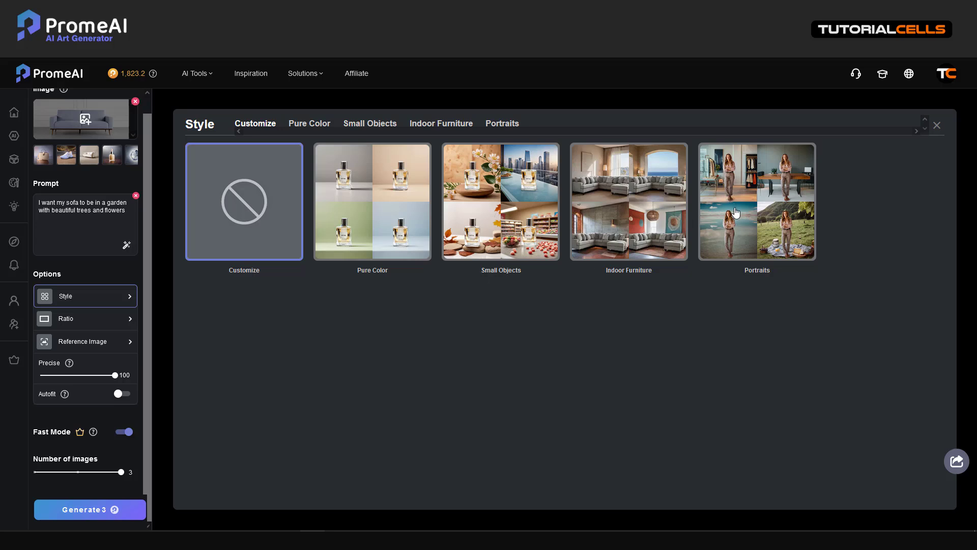
mouse_move(736, 212)
left_mouse_down()
mouse_move(691, 256)
mouse_move(732, 208)
left_mouse_up()
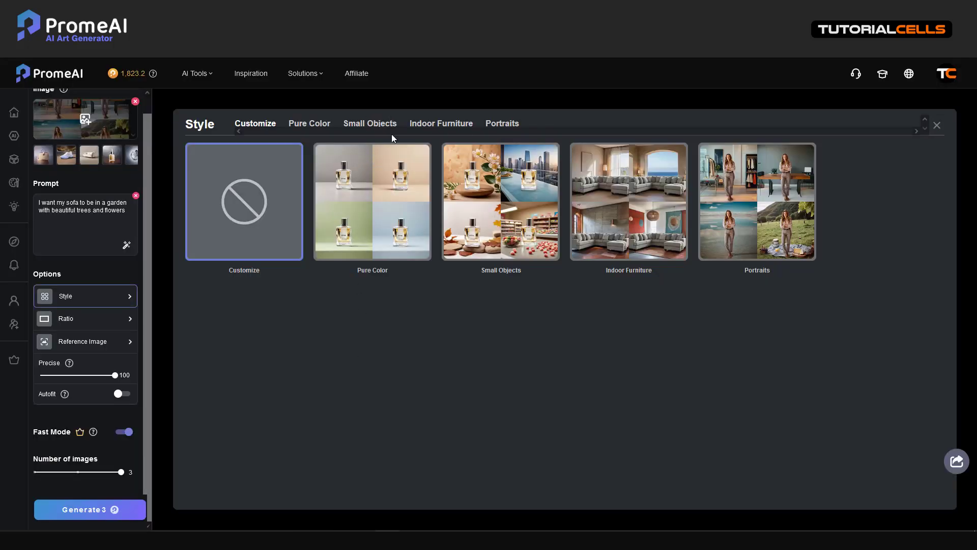
left_click(494, 125)
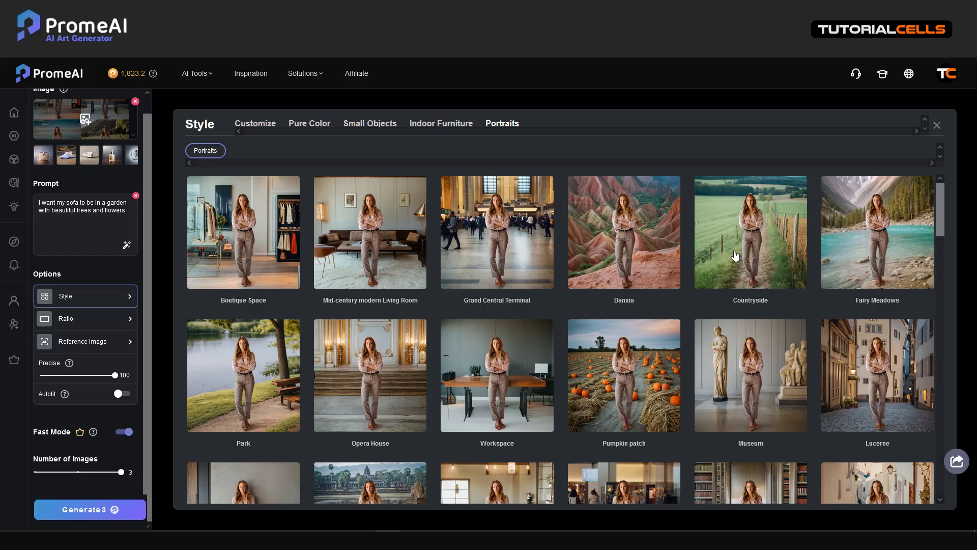
left_click(218, 399)
scroll(426, 386, "down", 3)
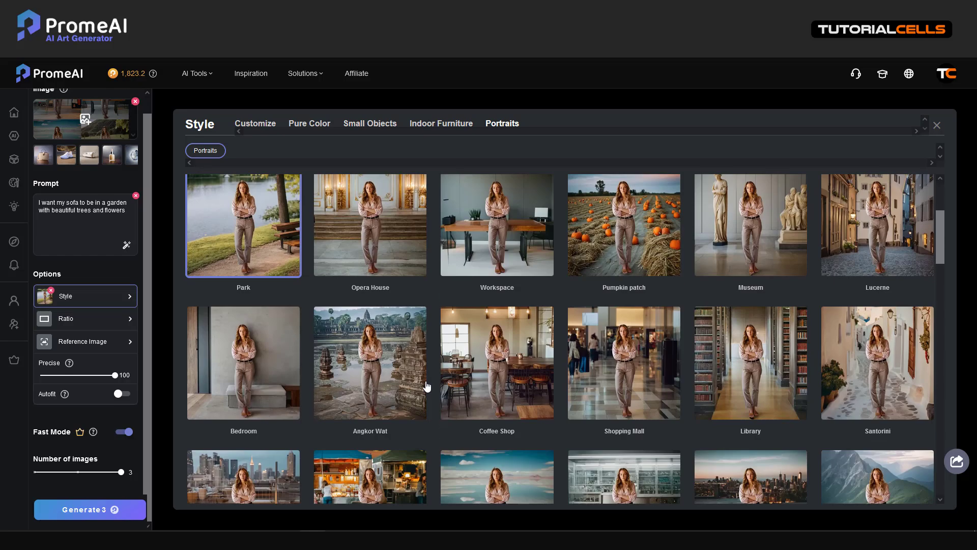
scroll(426, 387, "down", 9)
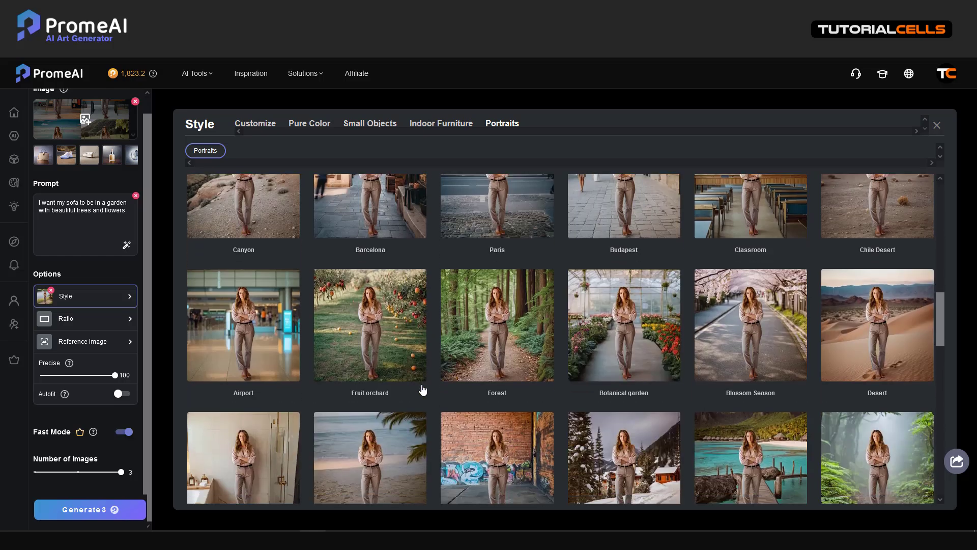
left_click(483, 358)
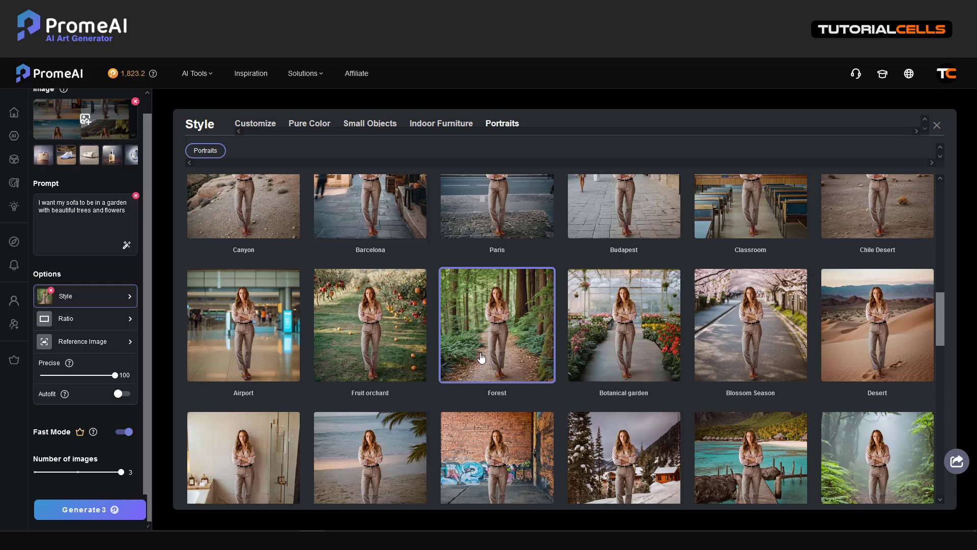
scroll(481, 357, "down", 3)
scroll(127, 334, "up", 1)
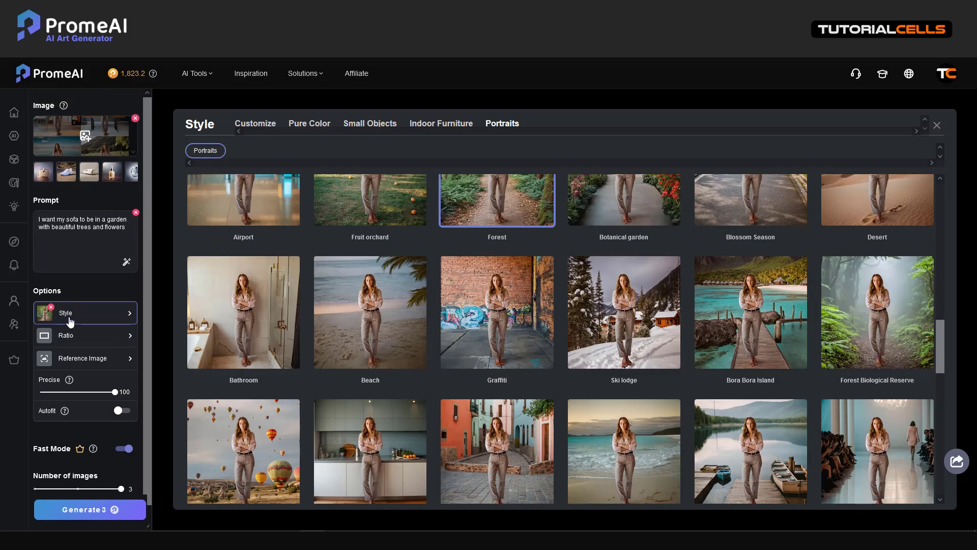
scroll(63, 432, "down", 1)
left_click(86, 510)
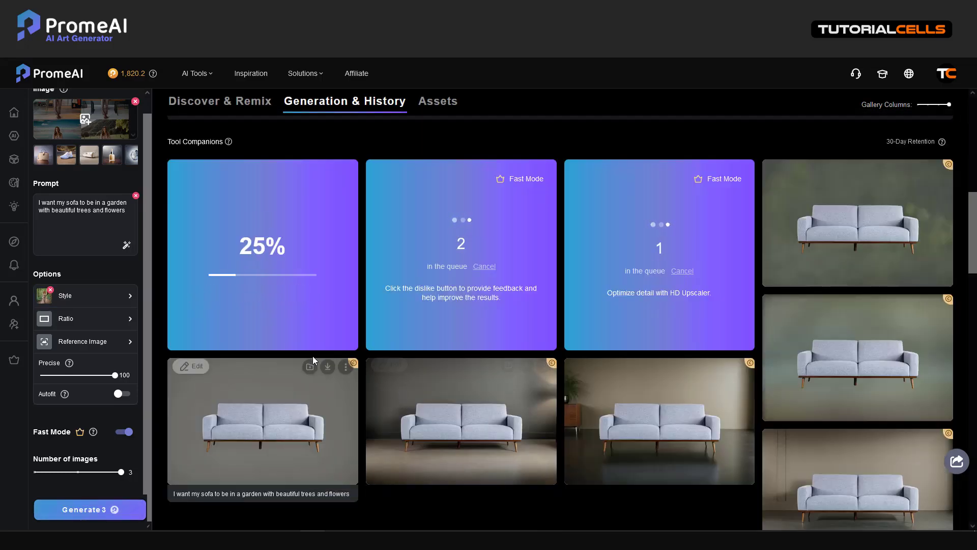
Replace the input image of the four women with the sofa photo from the saved assets.
scroll(365, 320, "up", 7)
scroll(392, 305, "up", 2)
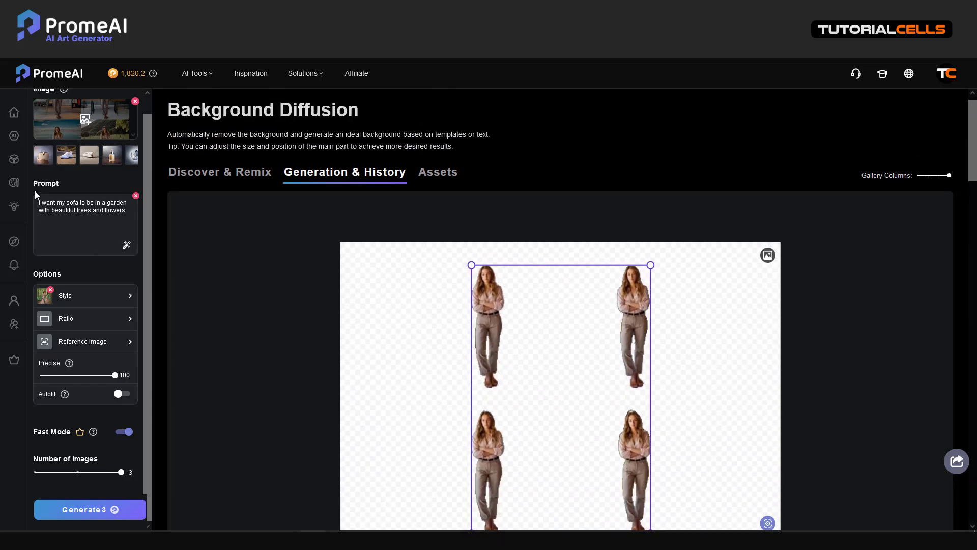
scroll(89, 148, "up", 1)
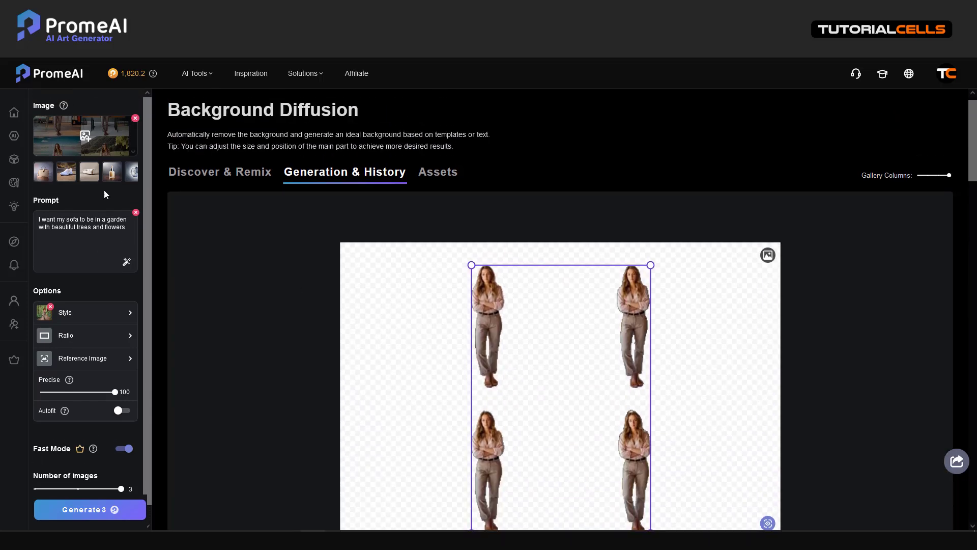
scroll(141, 122, "up", 1)
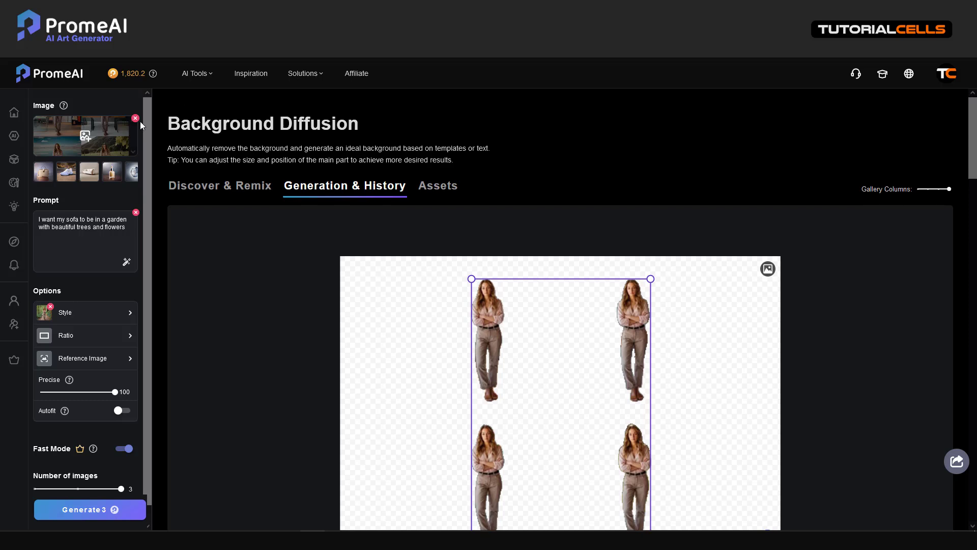
left_click(136, 118)
left_click(86, 145)
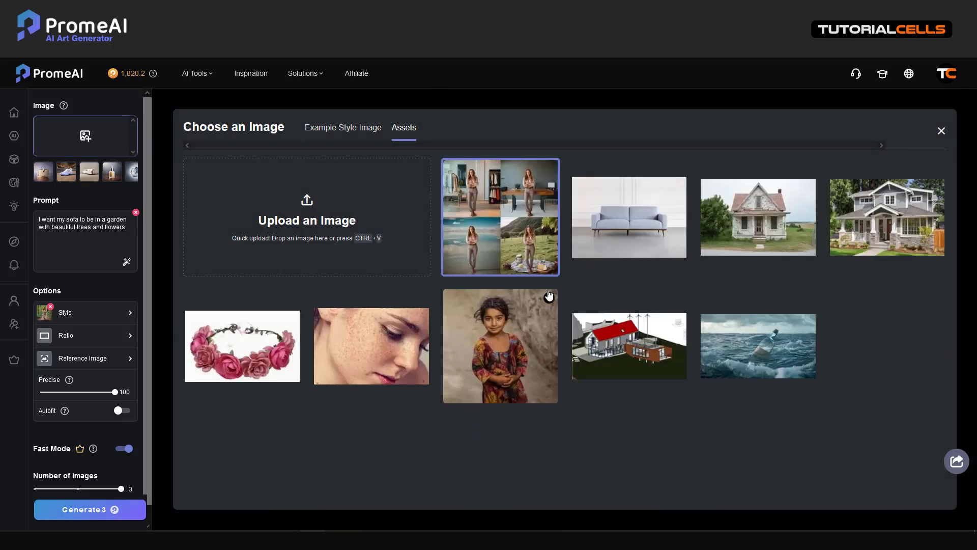
left_click(590, 249)
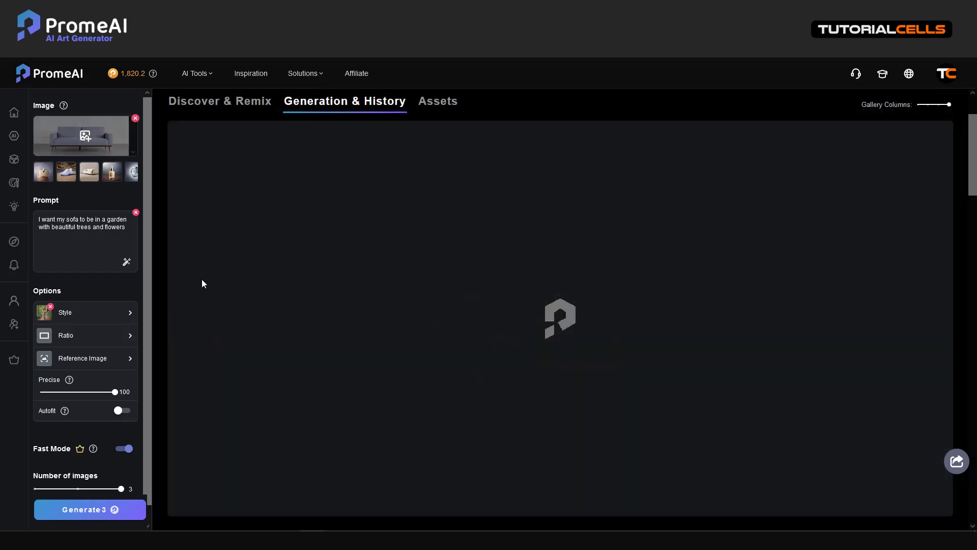
scroll(454, 316, "down", 6)
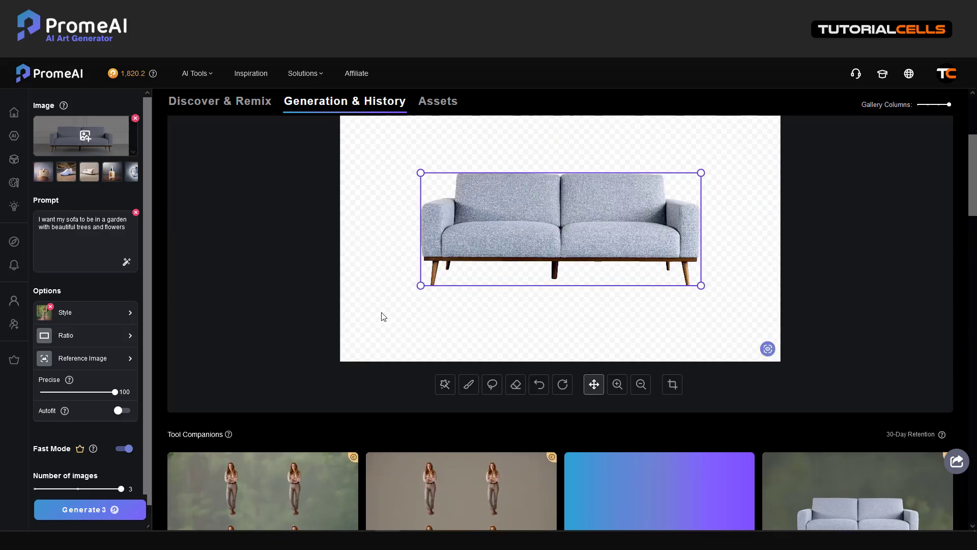
Generate three images of the sofa with the garden prompt and the Forest style, and view the results.
left_click(70, 312)
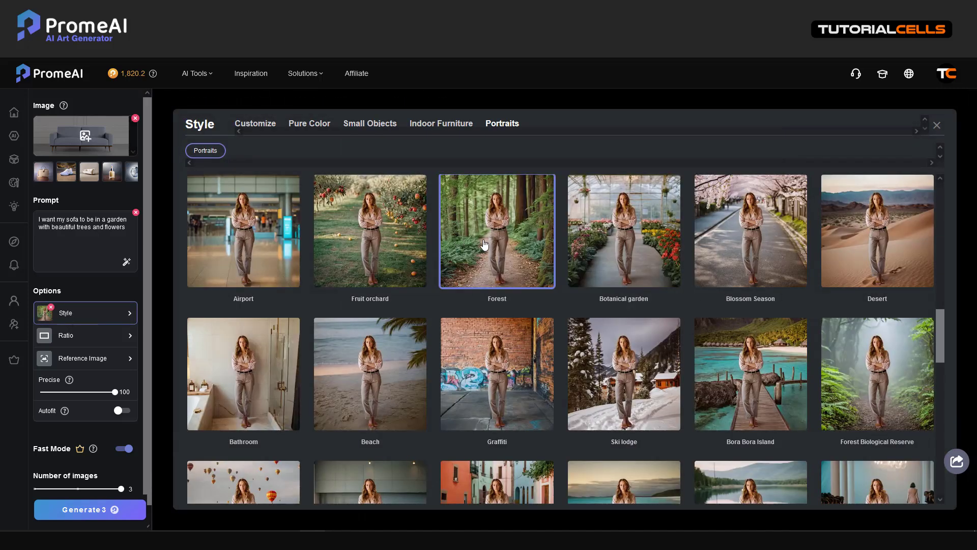
left_click(103, 316)
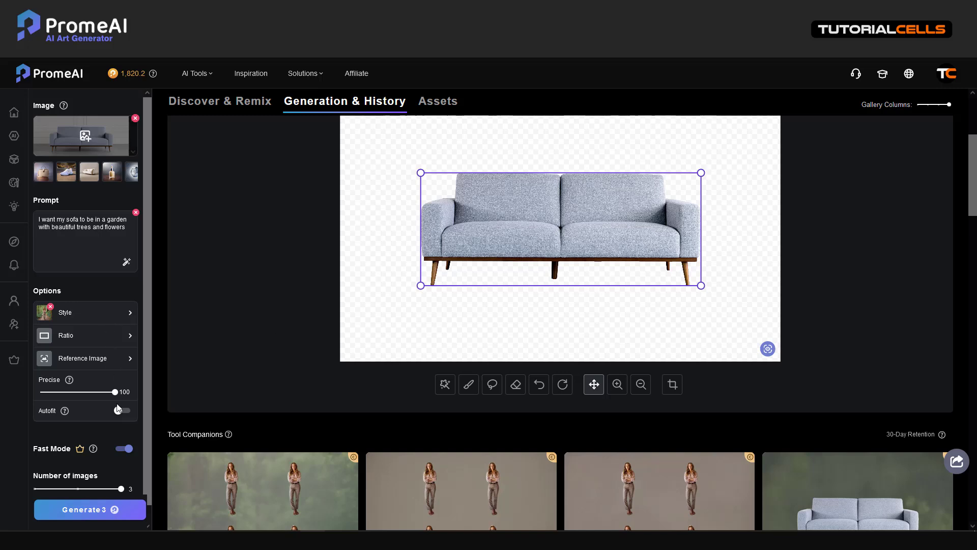
left_click(108, 515)
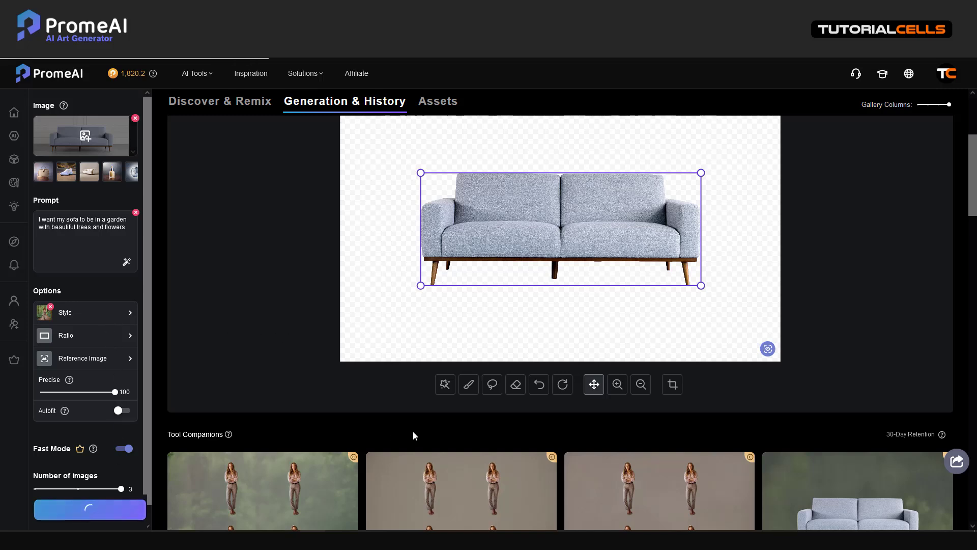
scroll(413, 431, "down", 5)
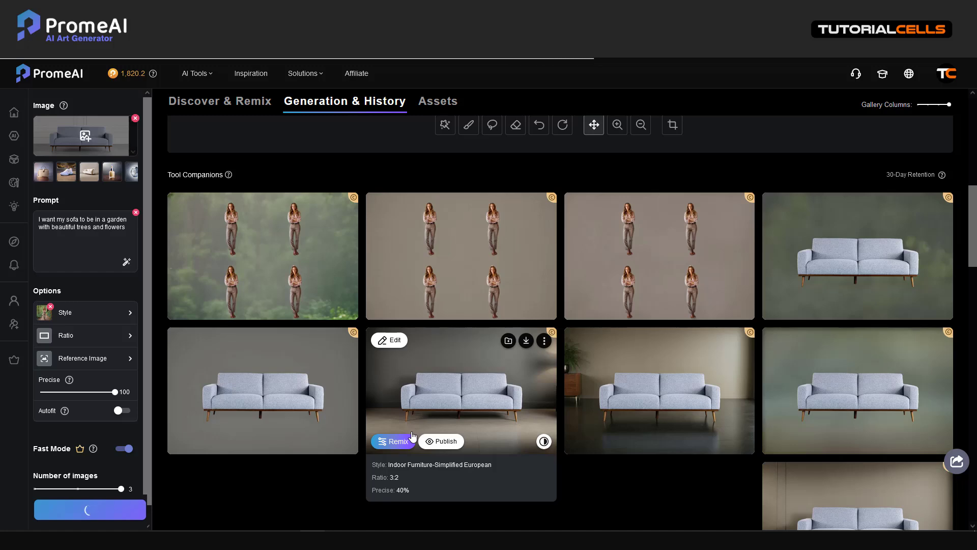
scroll(402, 429, "down", 3)
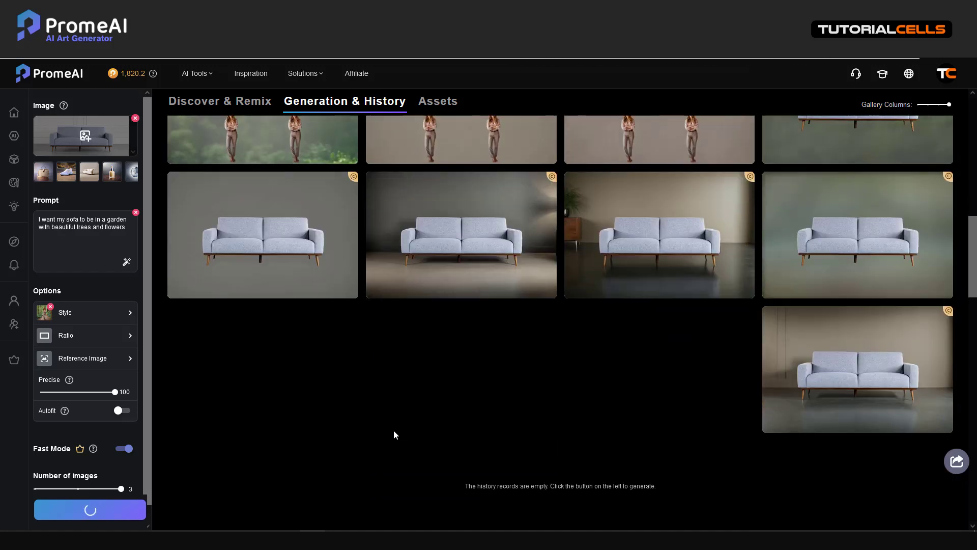
scroll(394, 431, "up", 4)
scroll(393, 431, "down", 2)
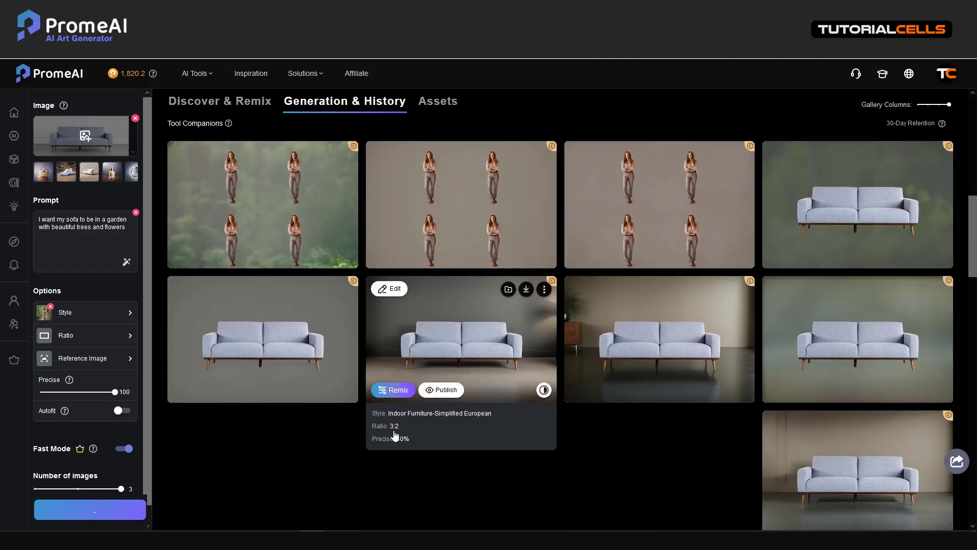
scroll(394, 431, "down", 1)
scroll(435, 433, "up", 2)
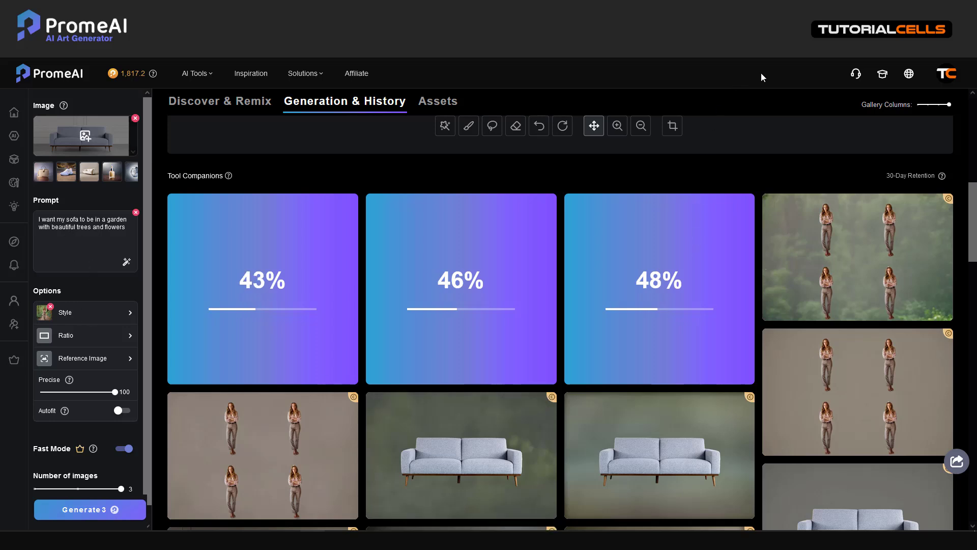
scroll(415, 261, "up", 3)
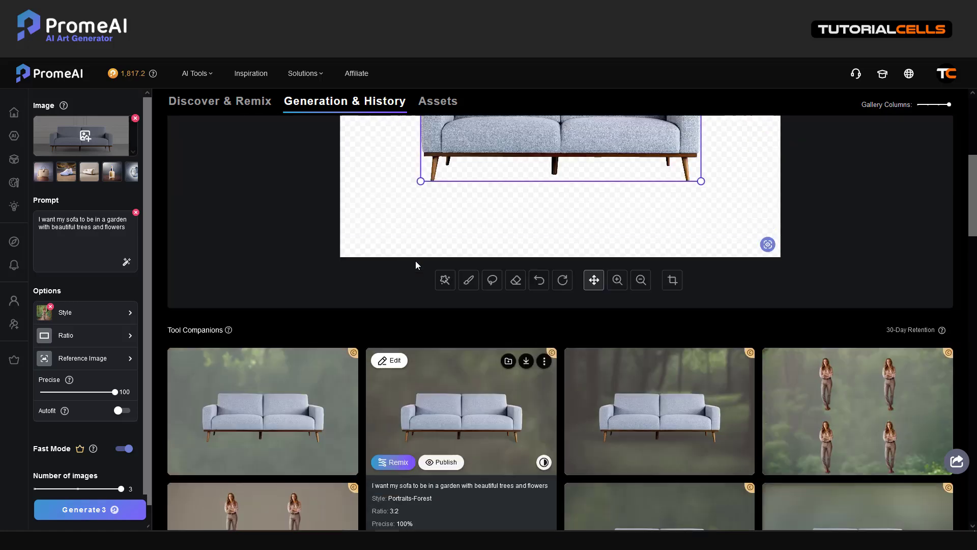
Replace the prompt with "on the surface of the moon" and remove the Forest style.
left_click(135, 213)
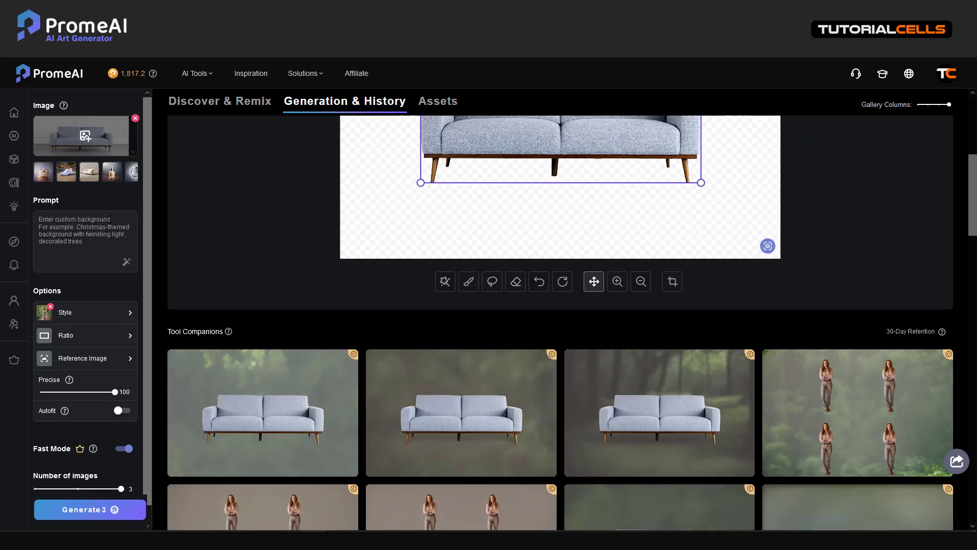
key("ctrl+v")
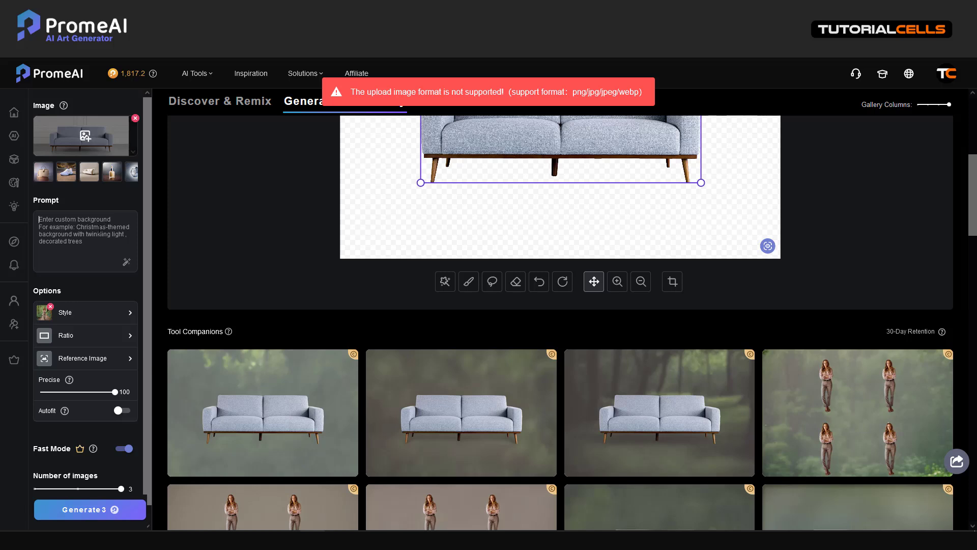
type("on the surface of the moon")
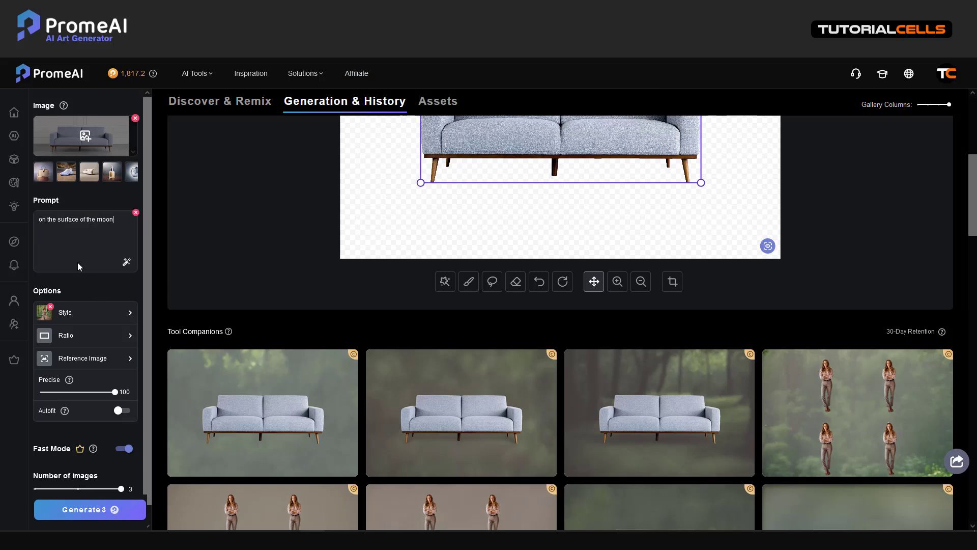
left_click(50, 306)
Set the number of images to 2 and generate the moon-surface backgrounds for the sofa.
left_click(89, 509)
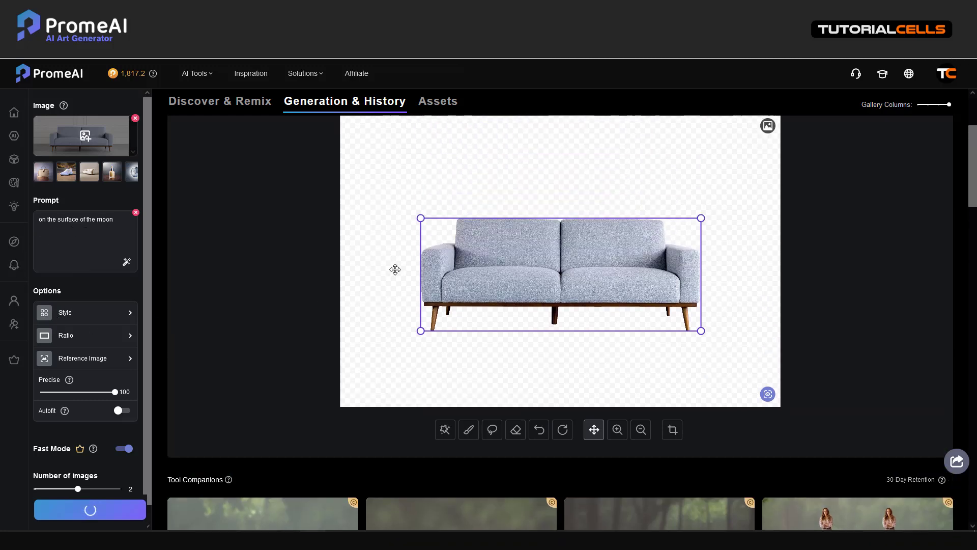
scroll(430, 327, "down", 3)
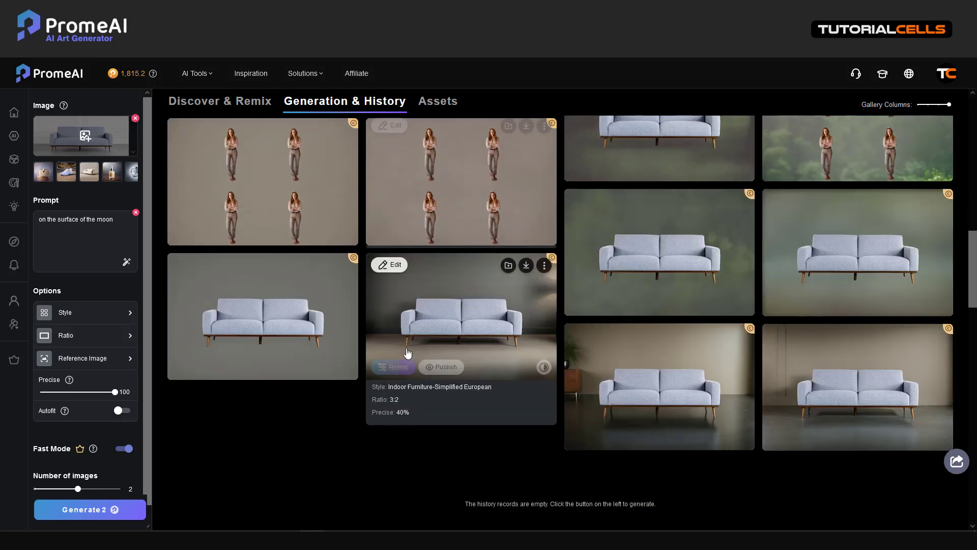
scroll(509, 349, "up", 5)
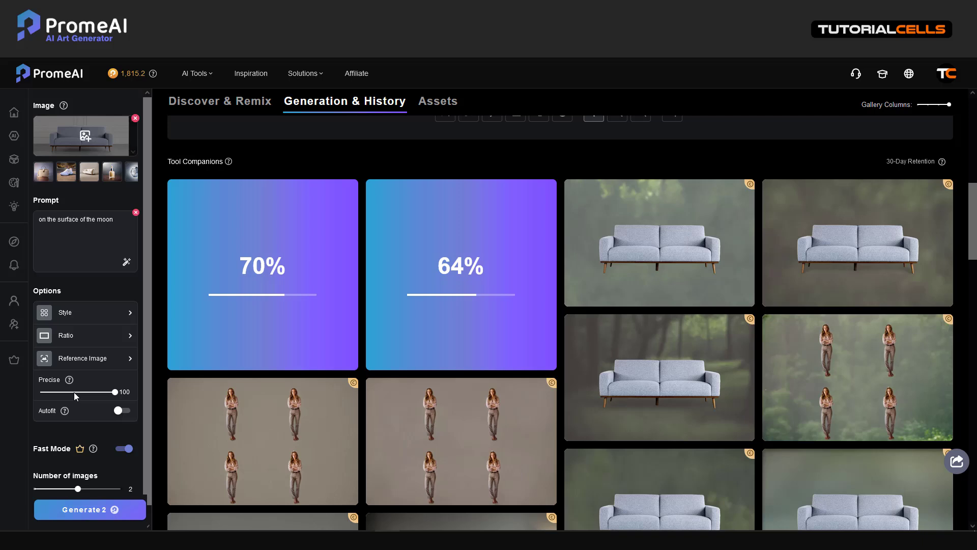
Lower the Precise value to 29 and generate two more images with the moon-surface prompt.
mouse_move(68, 381)
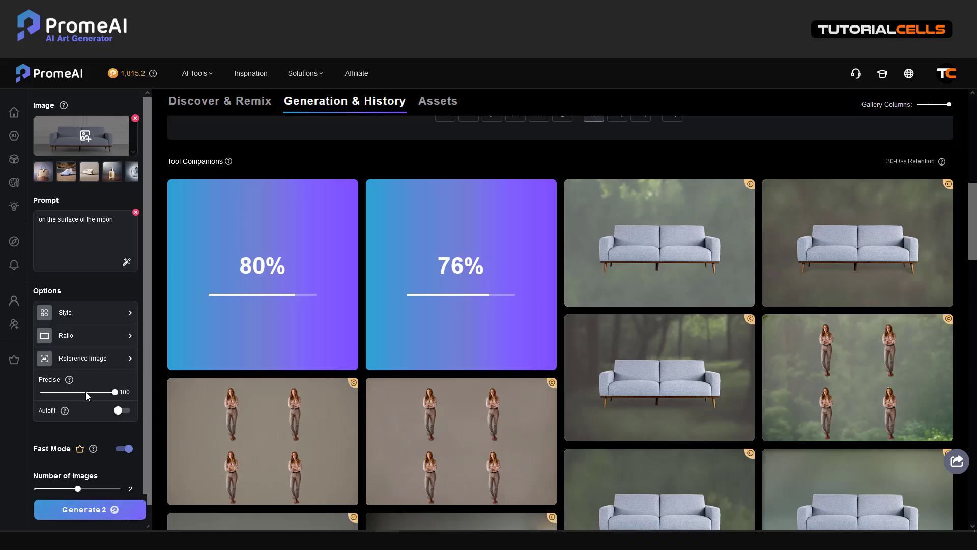
left_click_drag(82, 393, 71, 394)
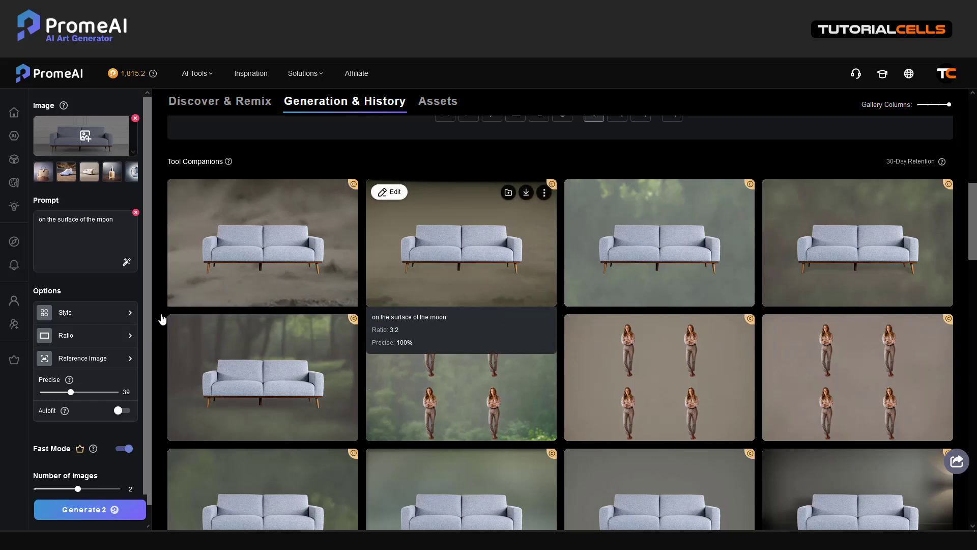
left_click_drag(71, 391, 63, 392)
left_click(89, 510)
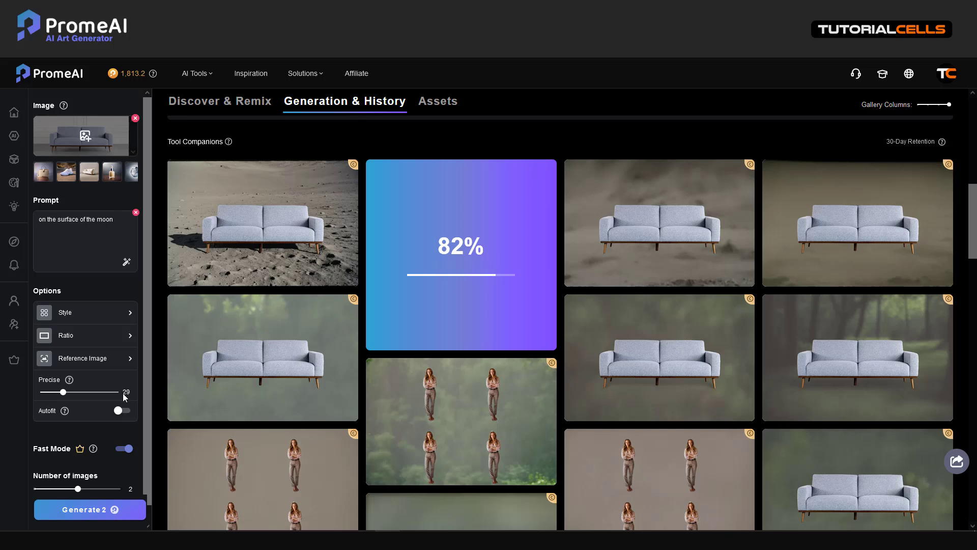
Open the first moon-surface sofa image at full size, publish it with the suggested details, and return to the gallery.
mouse_move(71, 381)
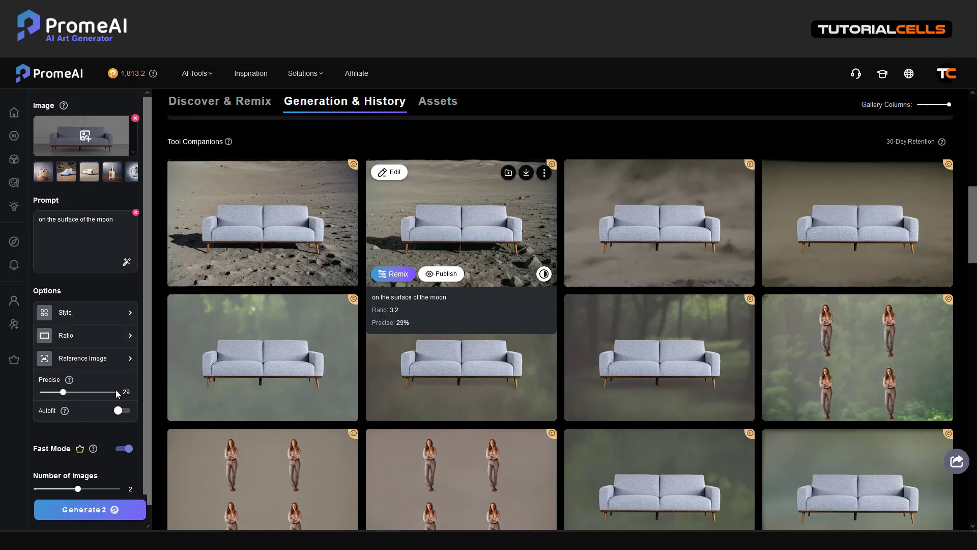
mouse_move(637, 319)
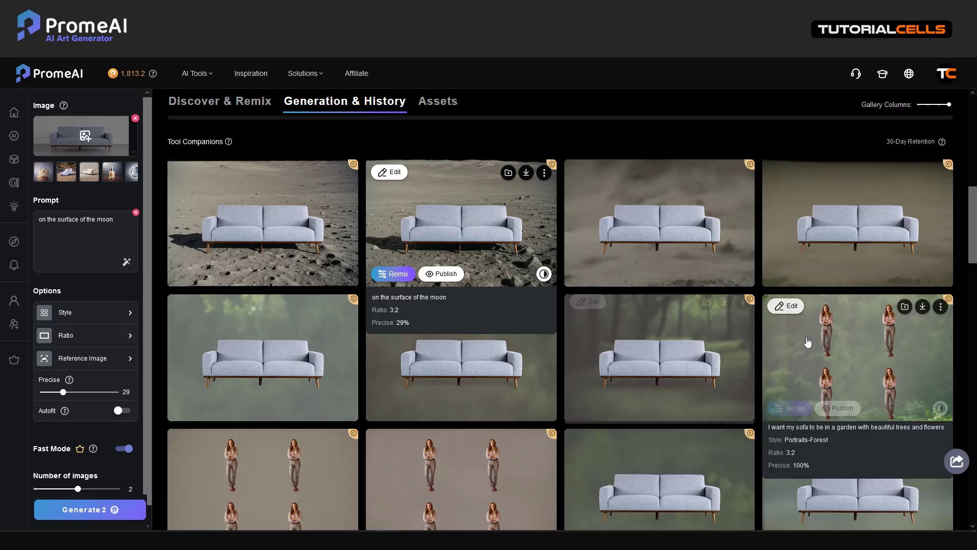
left_click(296, 259)
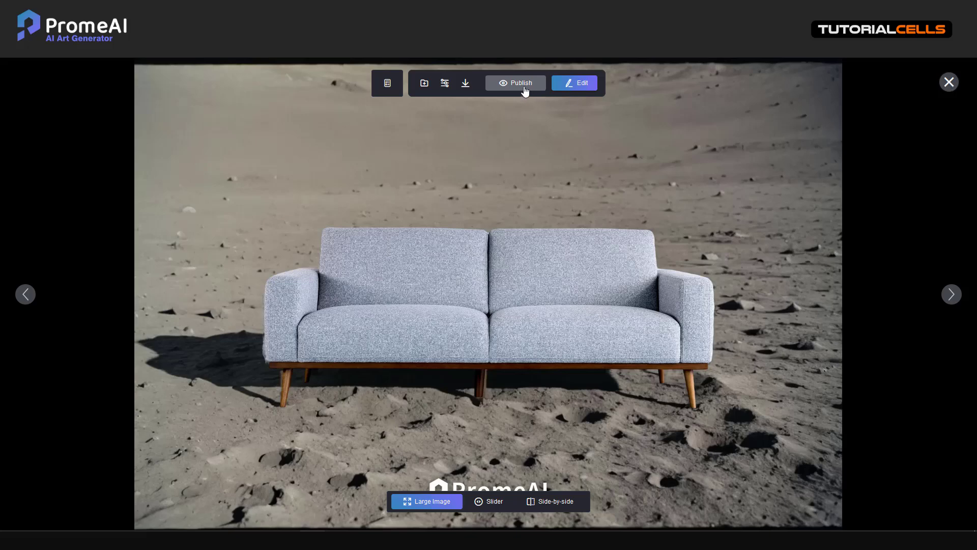
left_click(524, 88)
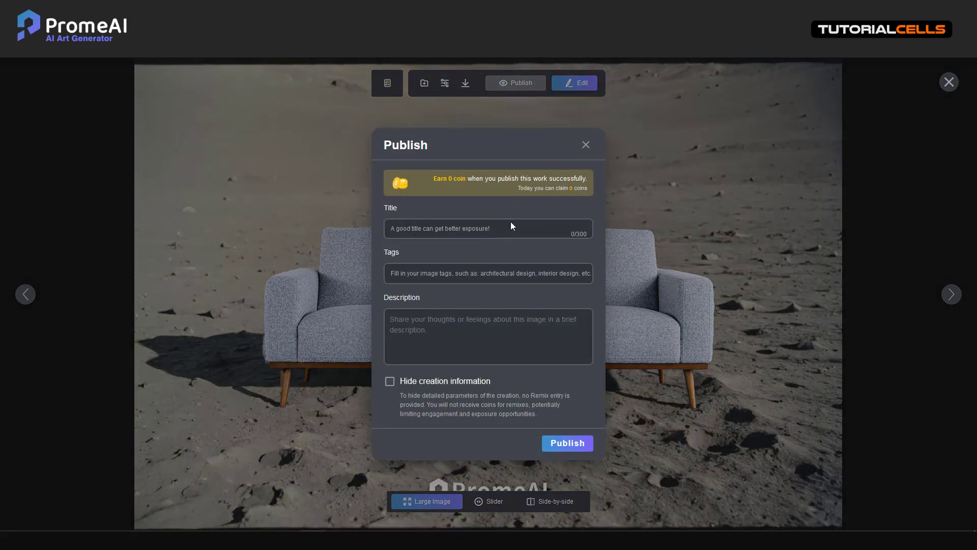
left_click(566, 452)
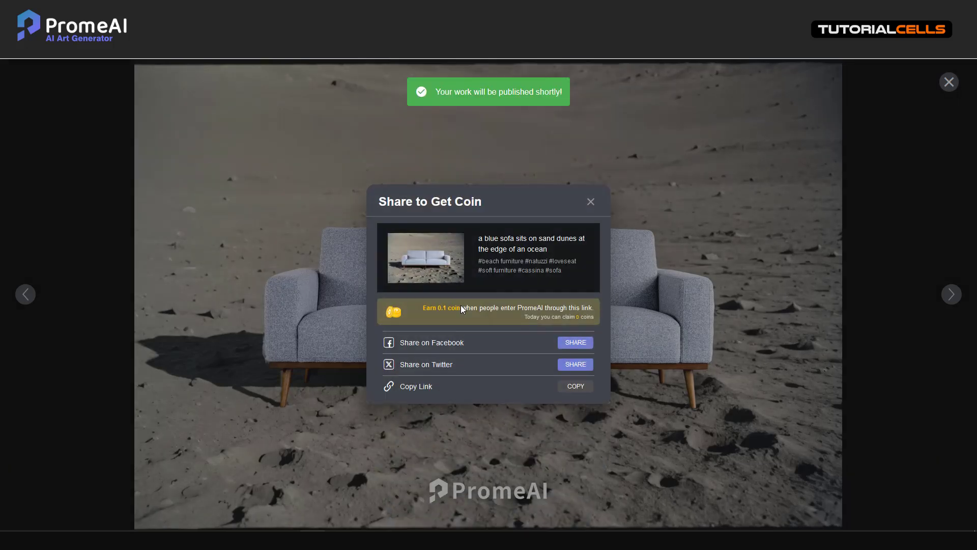
left_click(590, 202)
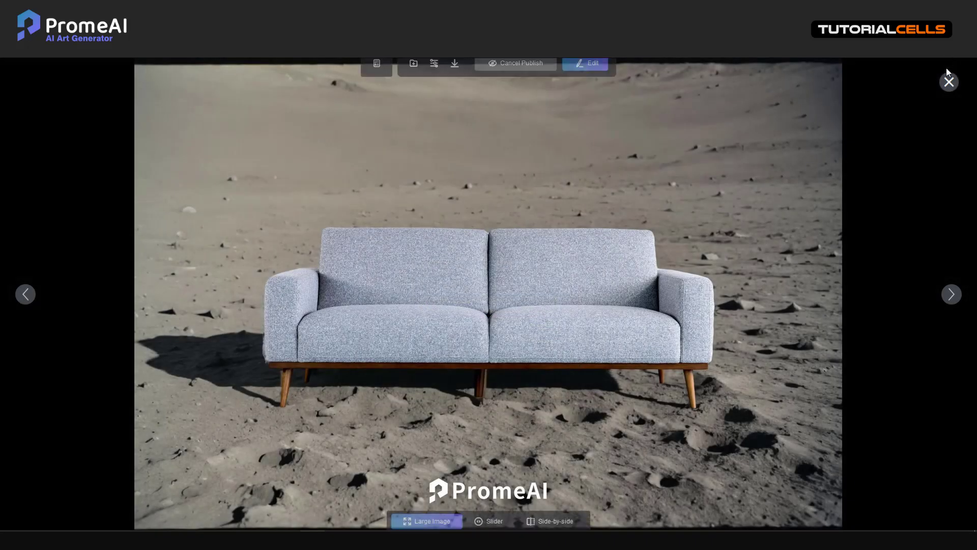
left_click(948, 82)
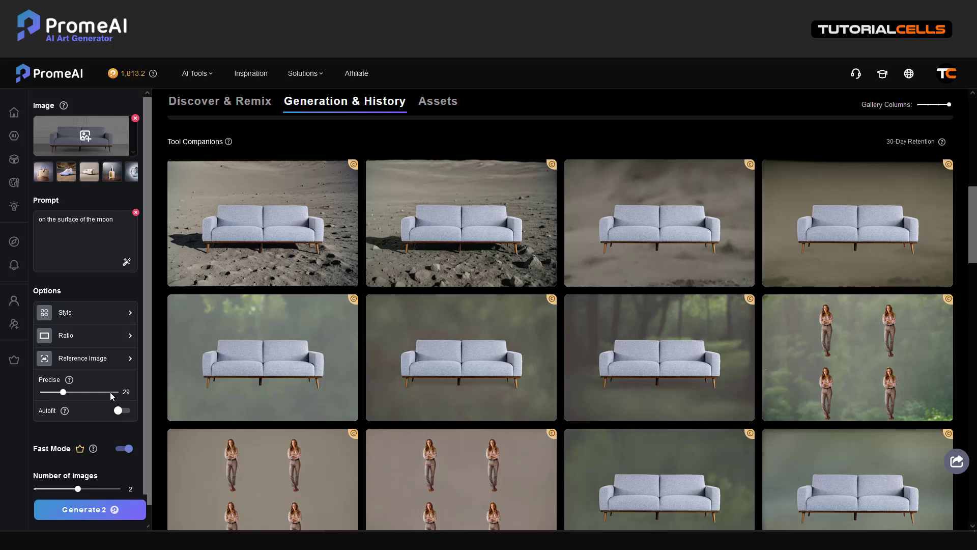
Replace the sofa photo with the sample shoe image and move the shoe lower on the canvas.
mouse_move(279, 276)
mouse_move(71, 384)
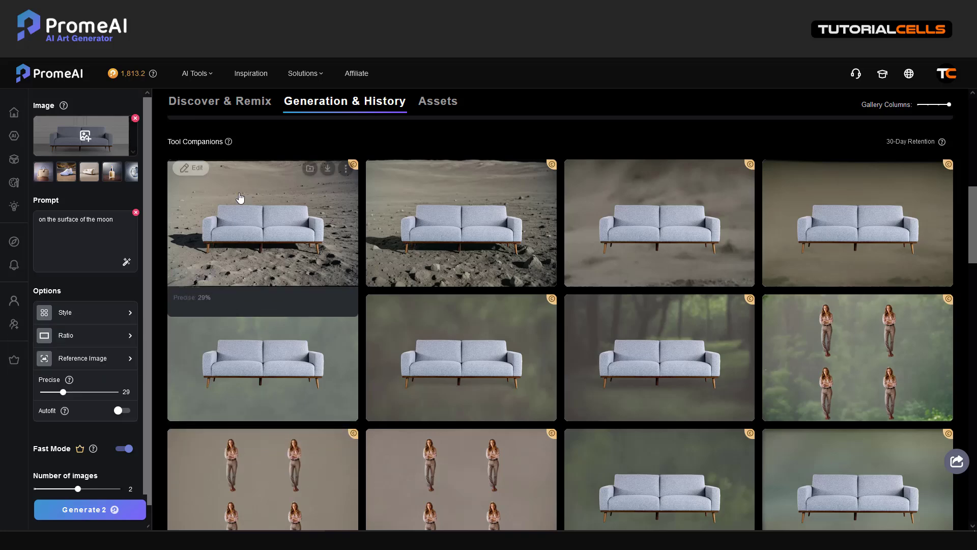
left_click(135, 119)
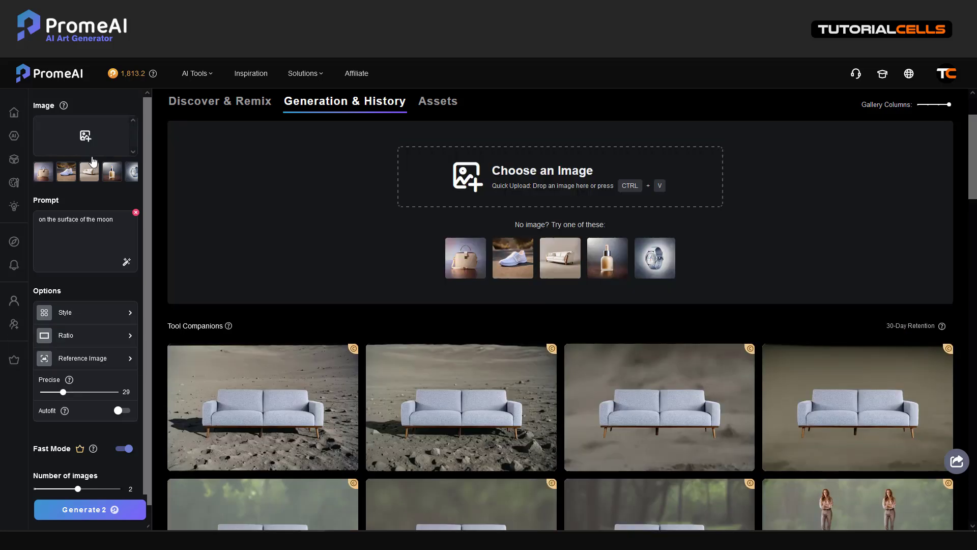
left_click(67, 171)
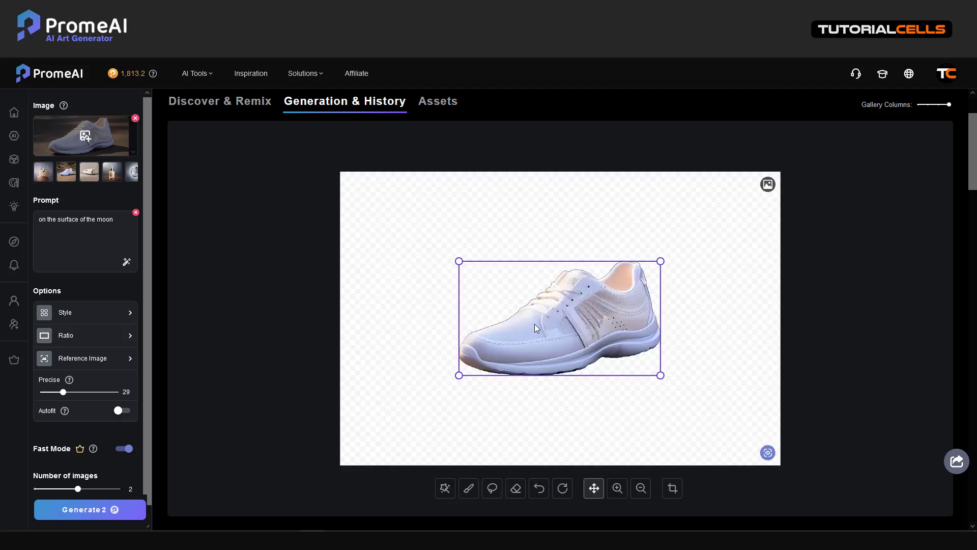
left_click_drag(541, 326, 538, 365)
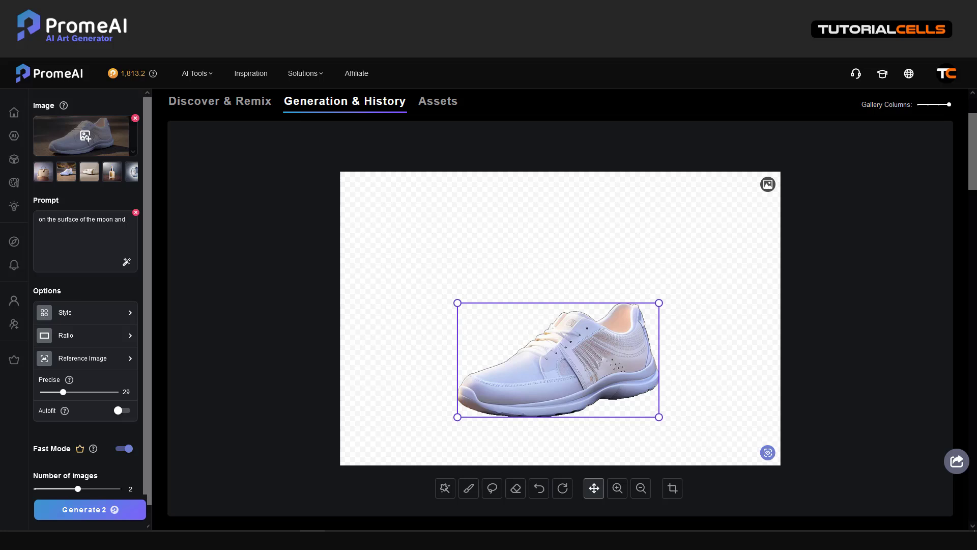
Extend the prompt to "on the surface of the moon and red clouds" and generate two background images for the shoe.
type("d clouds")
left_click(86, 508)
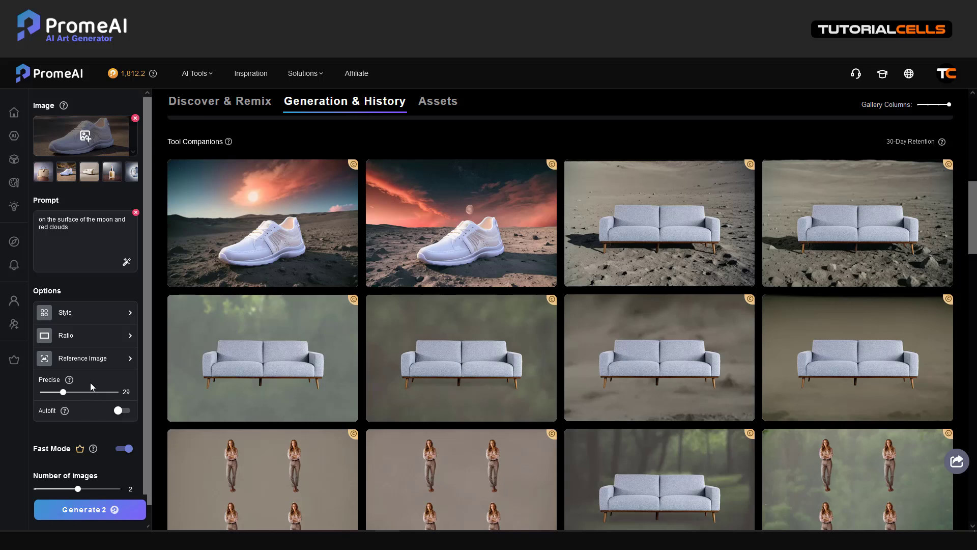
mouse_move(277, 232)
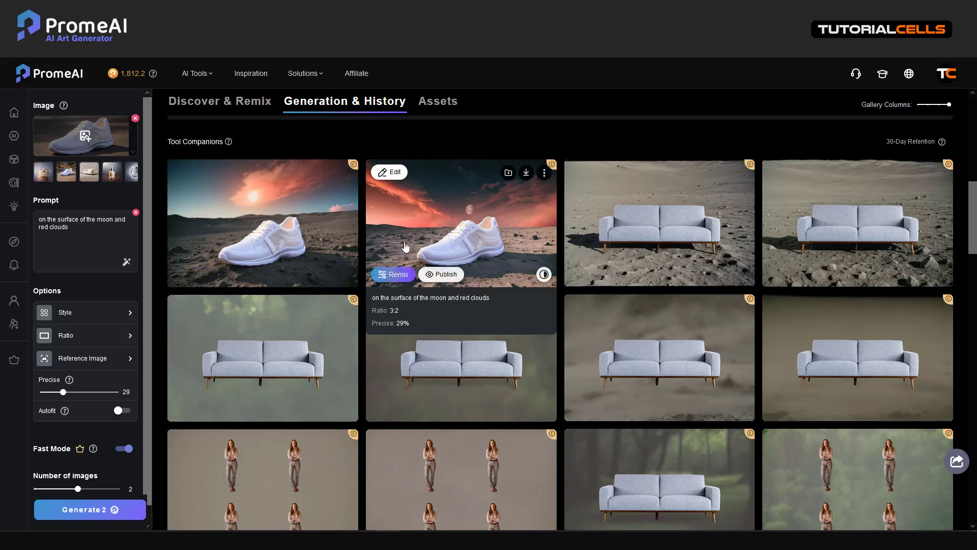
mouse_move(456, 237)
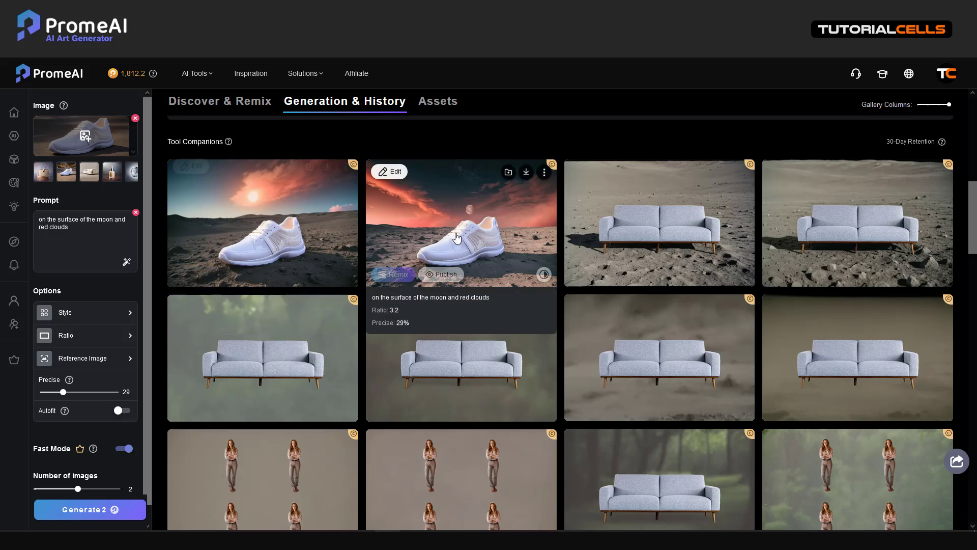
Open the second red-cloud shoe image at full size, publish it with the suggested title and tags, and return to the gallery.
left_click(416, 233)
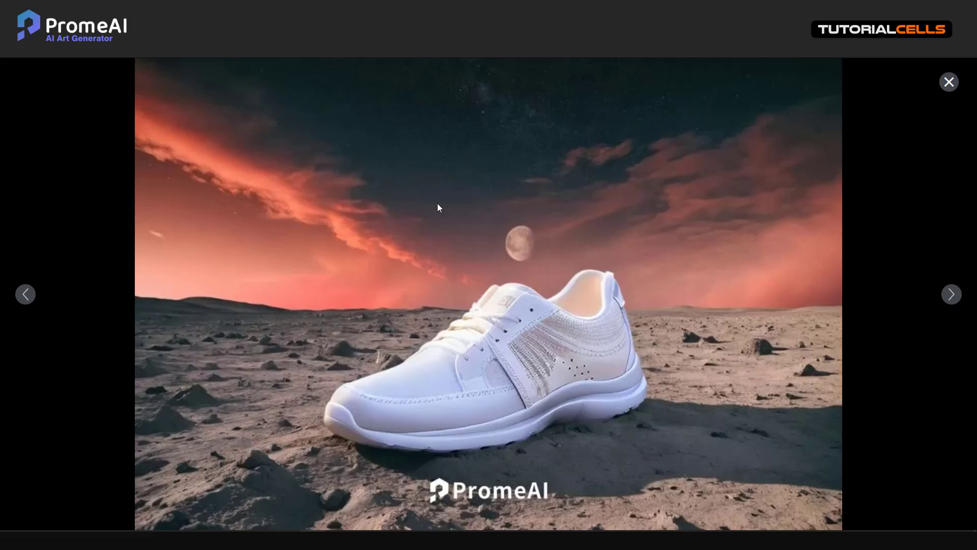
left_click(521, 85)
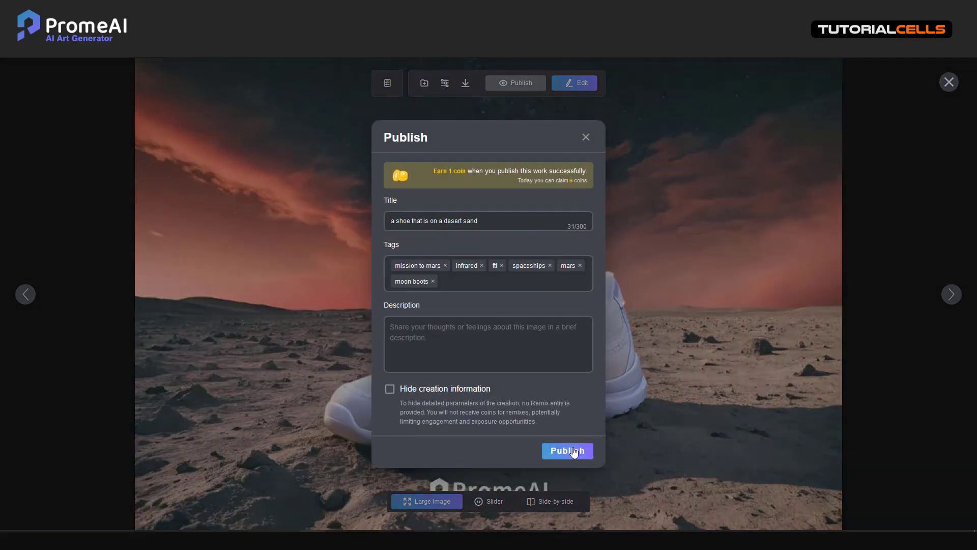
left_click(573, 452)
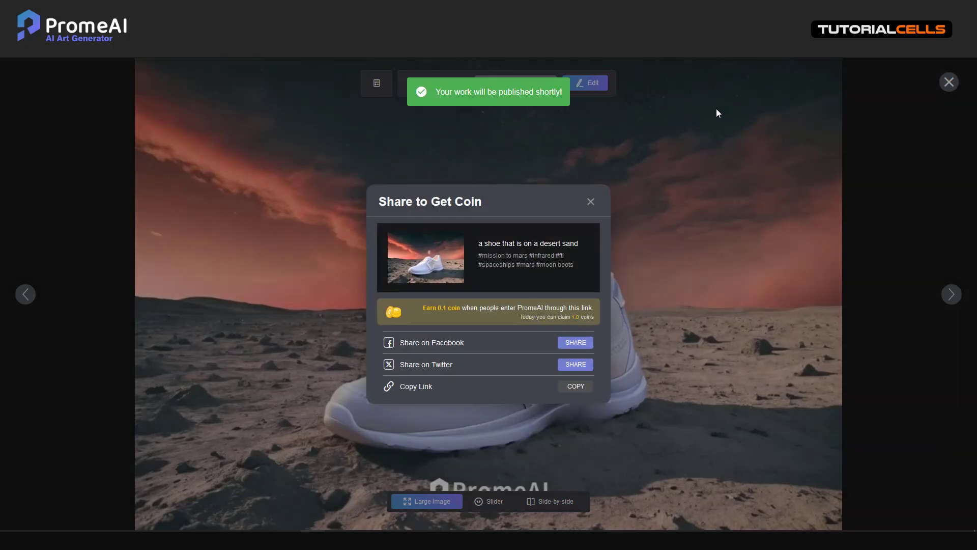
left_click(590, 202)
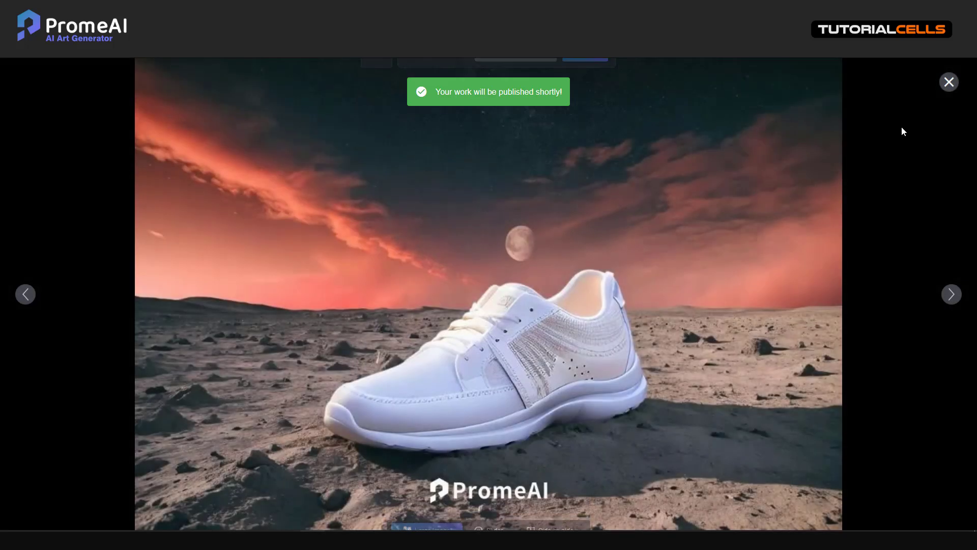
left_click(948, 81)
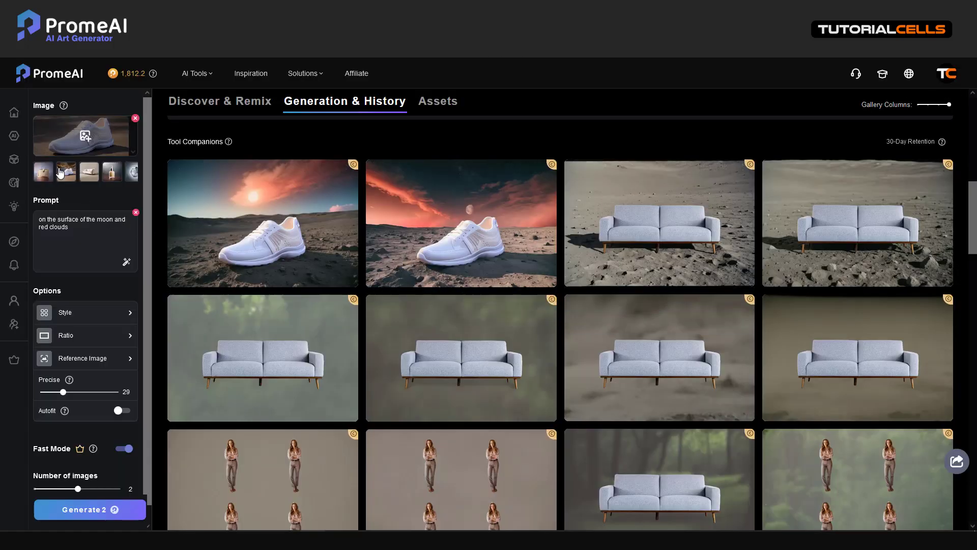
Open the account's profile page in a new tab and look through its published works.
left_click(948, 77)
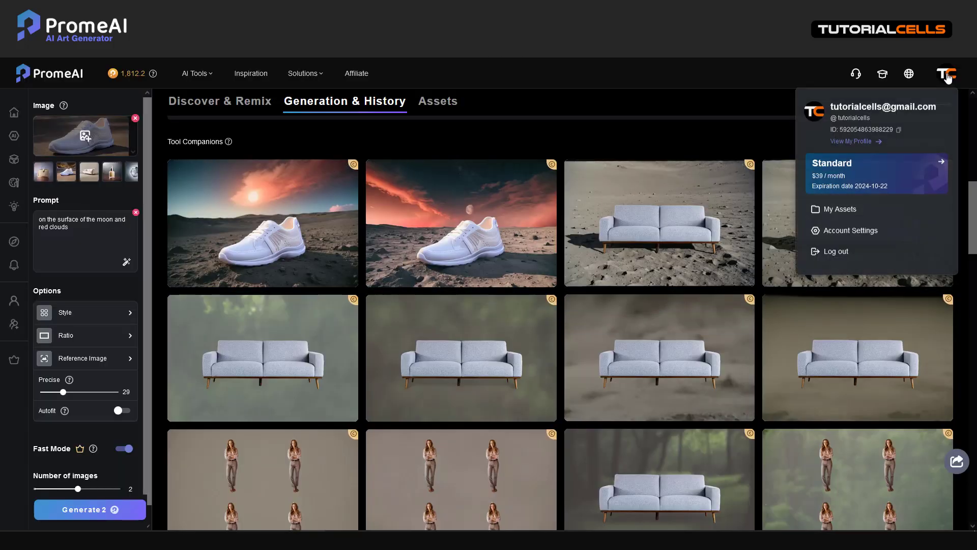
right_click(845, 144)
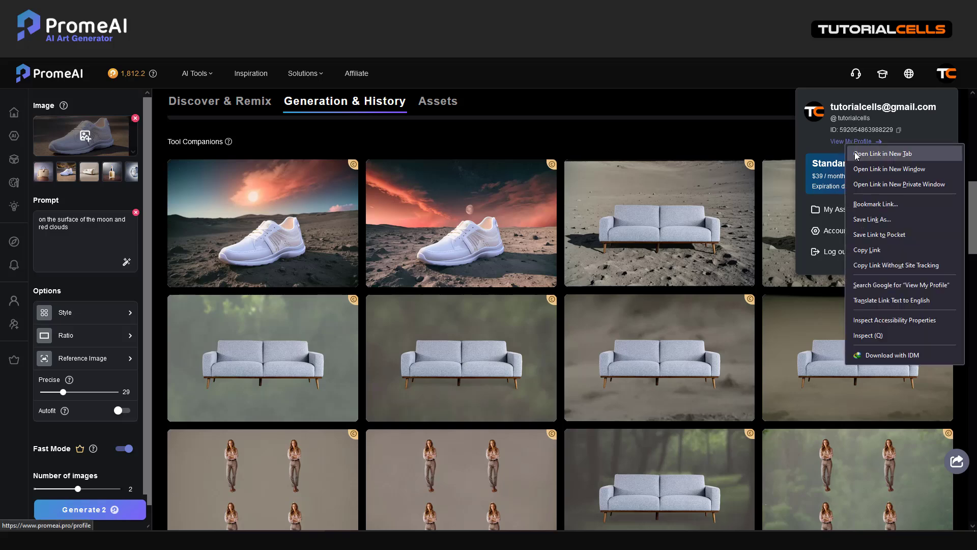
left_click(857, 155)
left_click(316, 9)
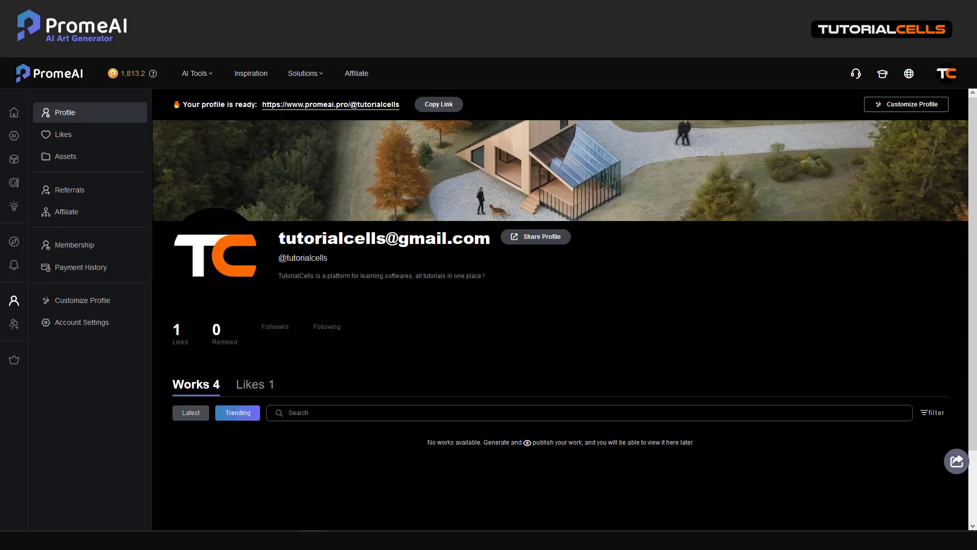
scroll(463, 277, "down", 1)
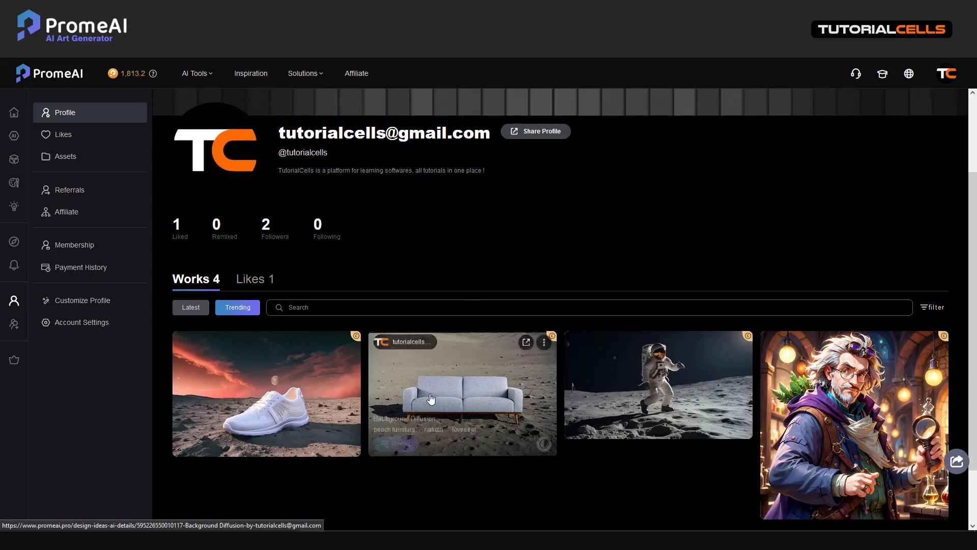
scroll(430, 426, "down", 3)
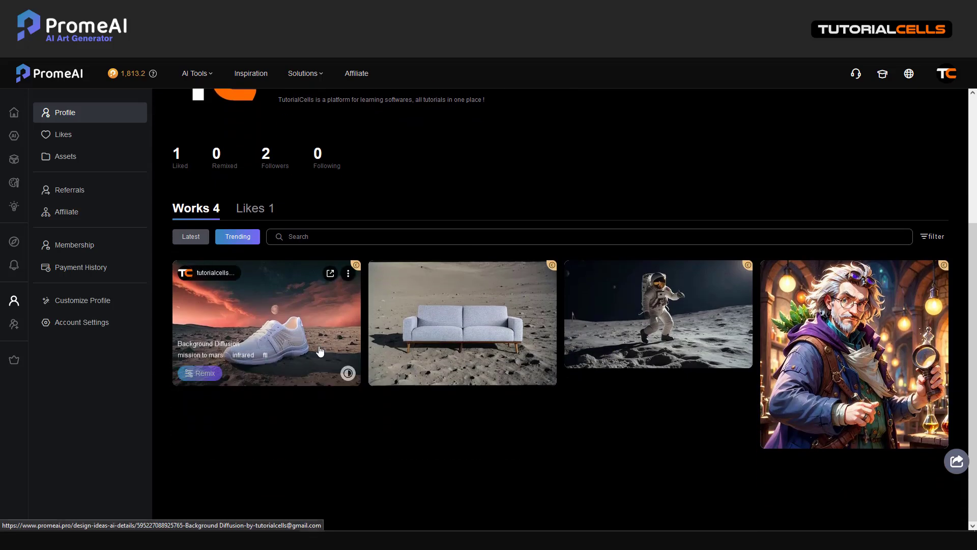
scroll(406, 332, "up", 3)
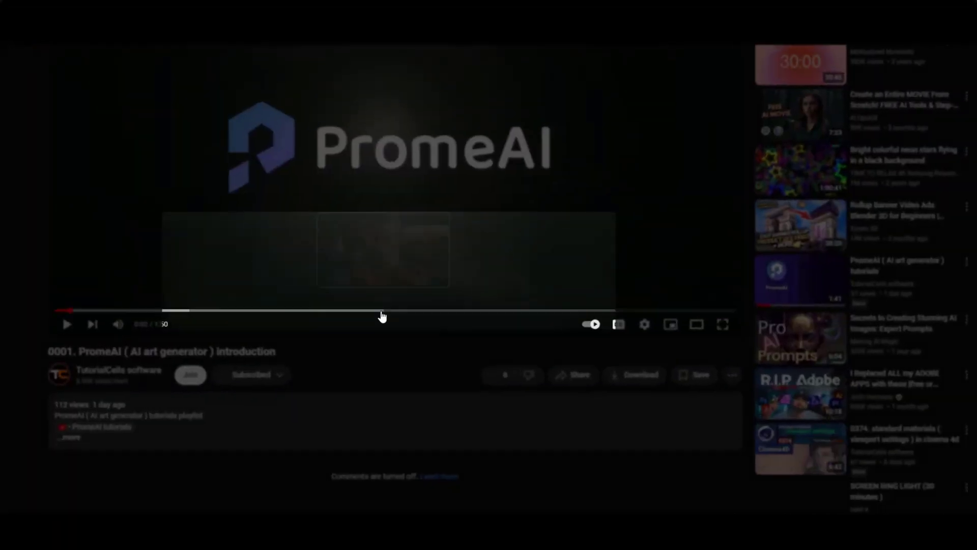
Open the PromeAI site from the link in the YouTube video's description and sign in with the suggested Google account.
left_click(72, 436)
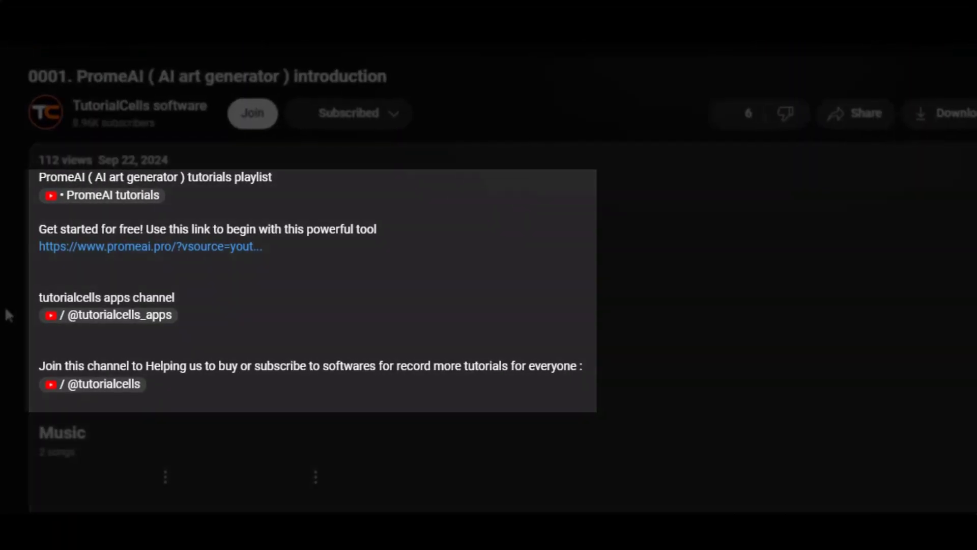
left_click(115, 248)
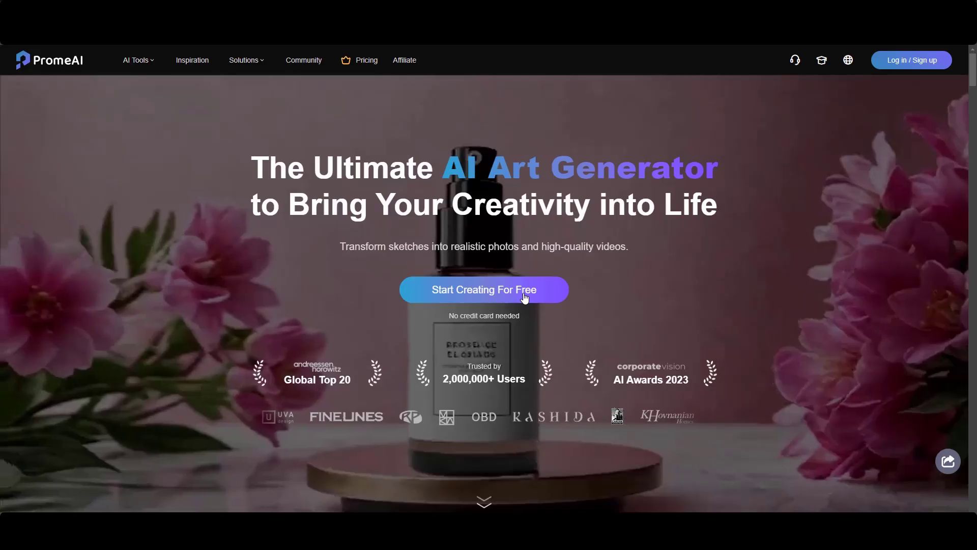
left_click(895, 60)
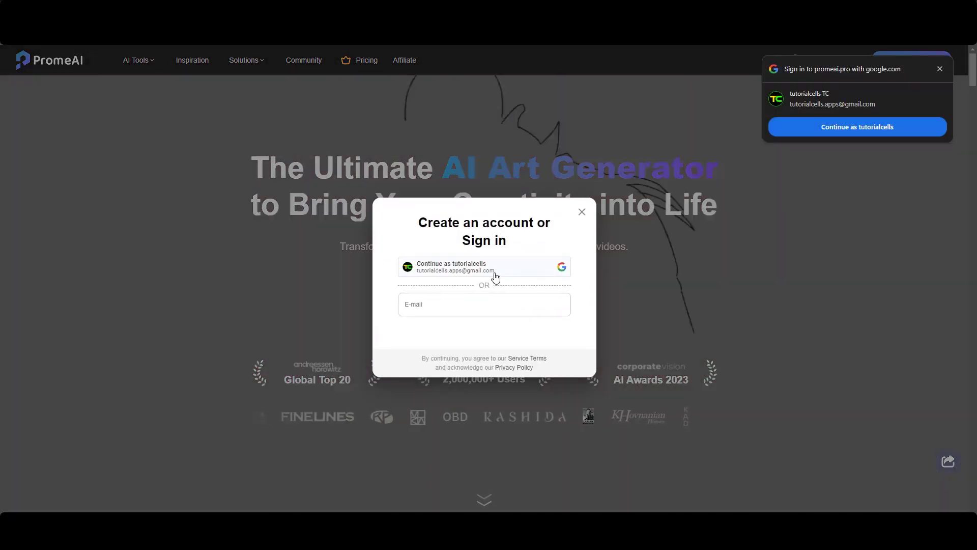
left_click(494, 275)
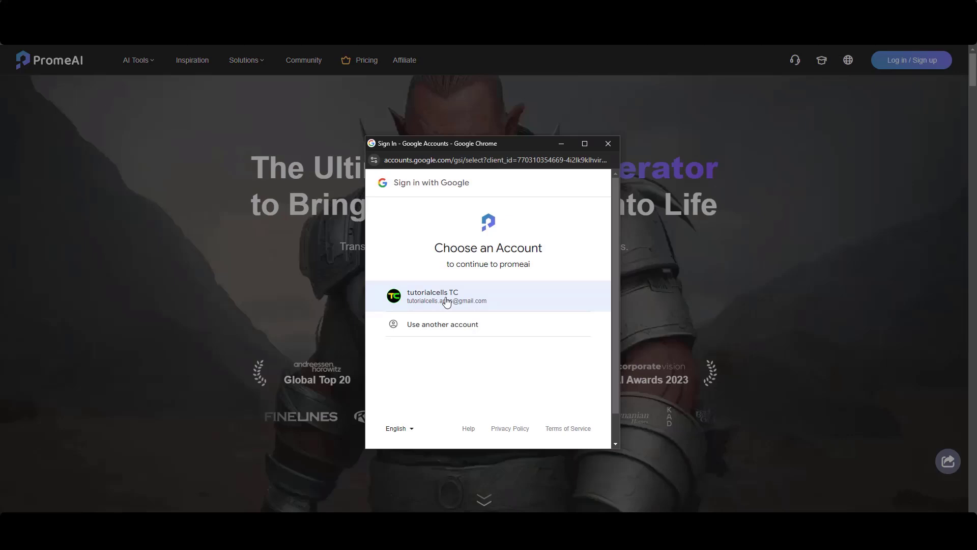
left_click(447, 299)
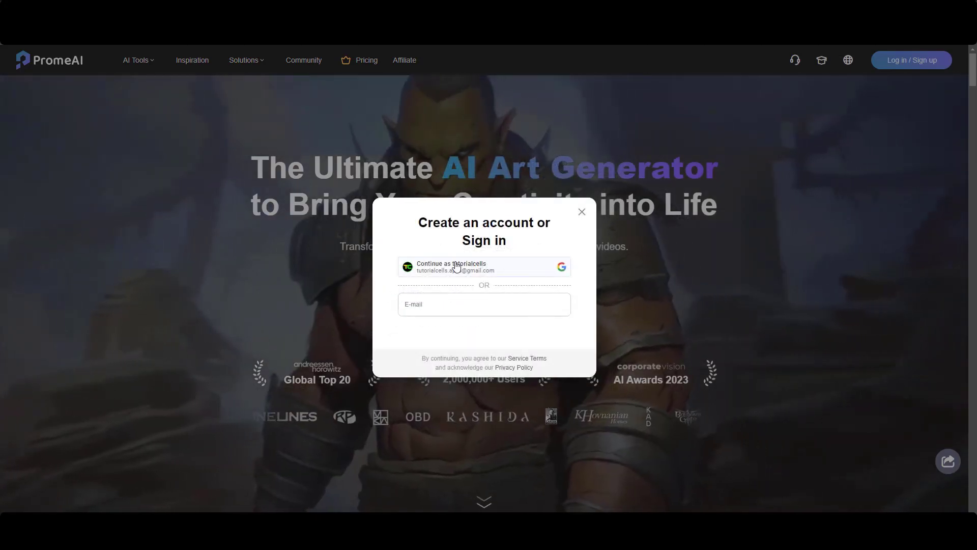
left_click(456, 267)
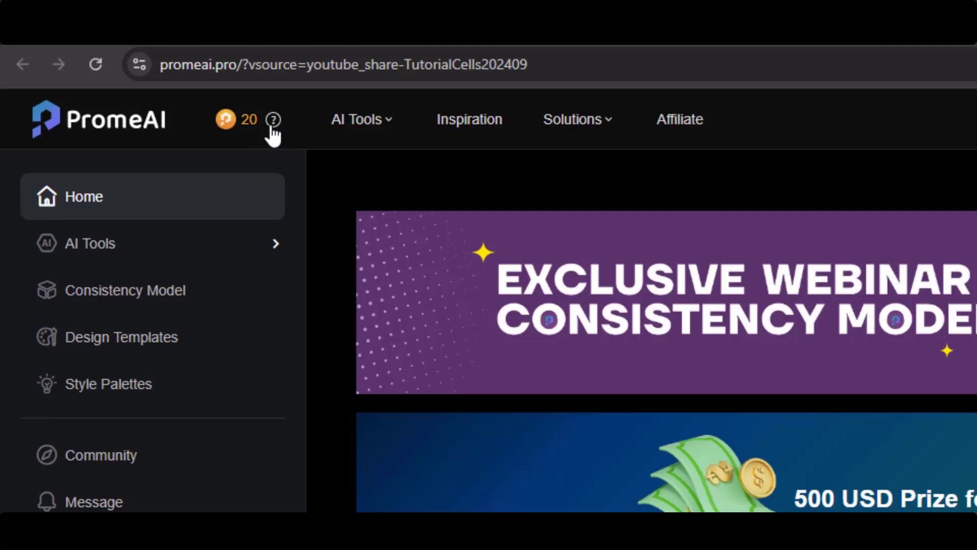
Examine the coin costs per generation type, and compare the coins and features of the monthly membership plans.
mouse_move(272, 134)
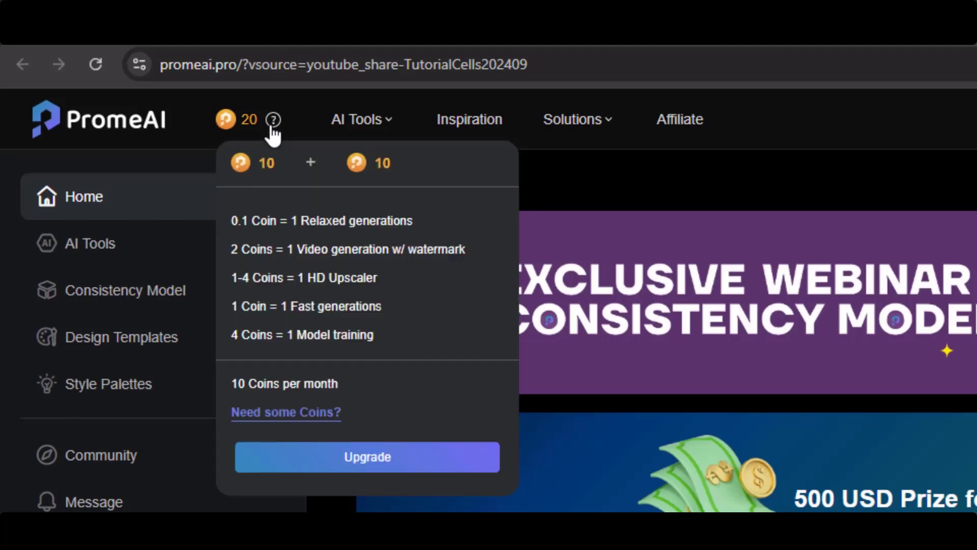
left_click(285, 419)
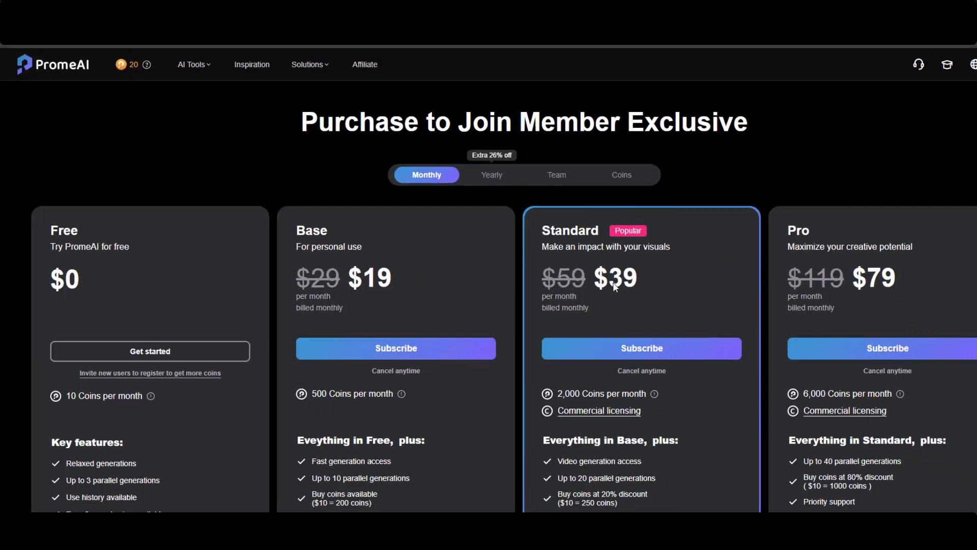
scroll(537, 267, "down", 1)
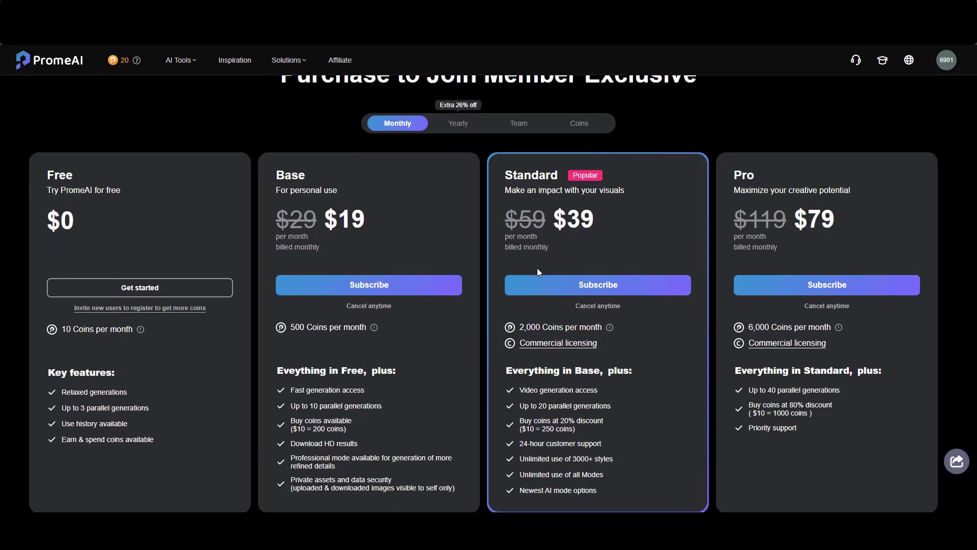
scroll(536, 272, "down", 1)
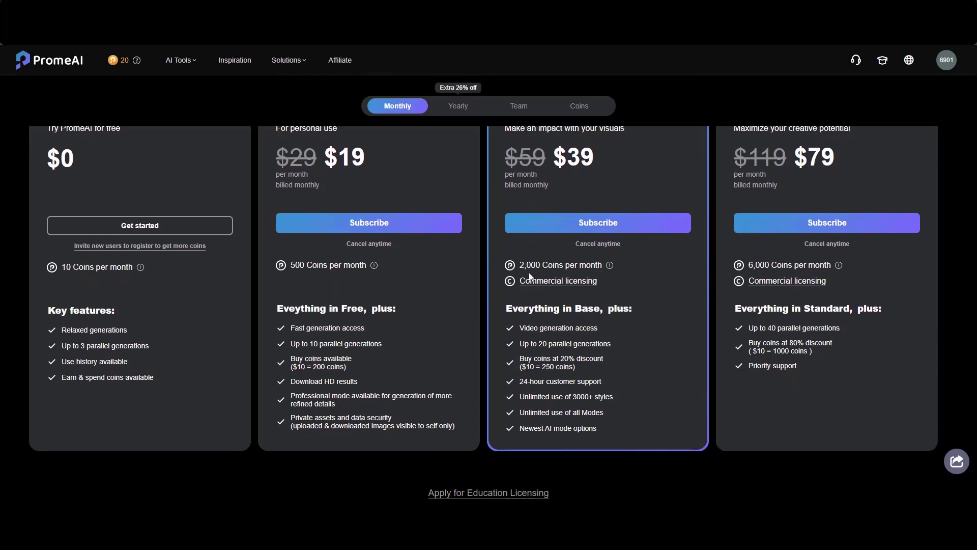
Open the code redemption page from below the membership plans, enter the gift code and redeem it for coins.
scroll(529, 273, "down", 2)
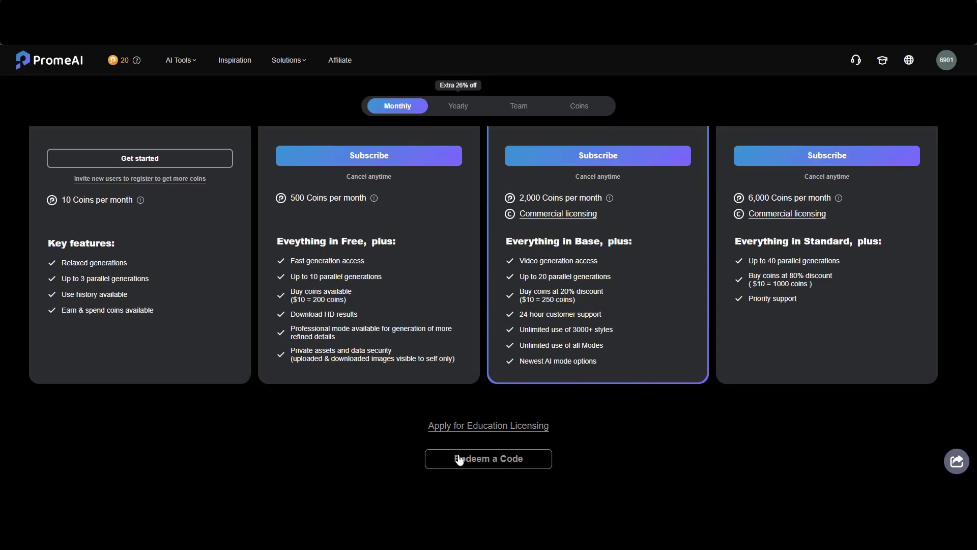
left_click(473, 460)
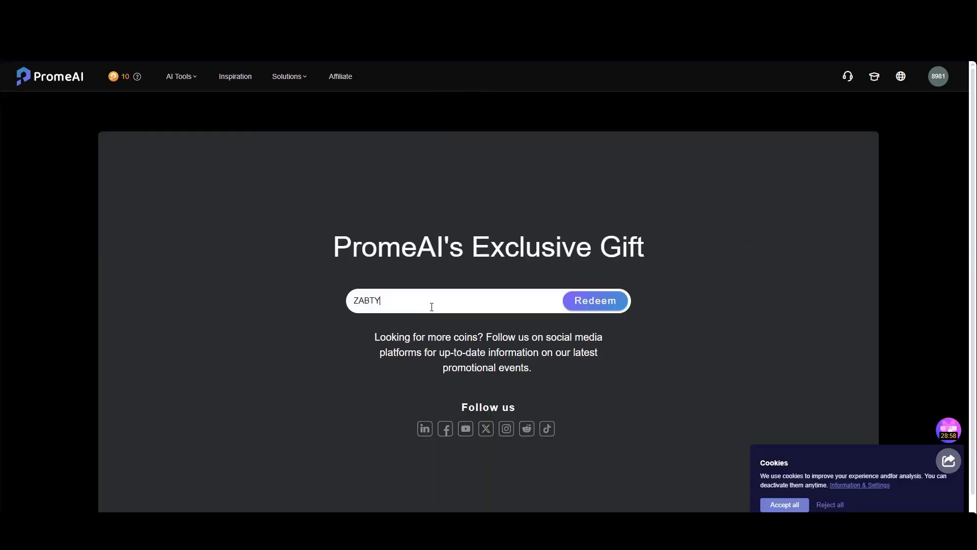
left_click(585, 304)
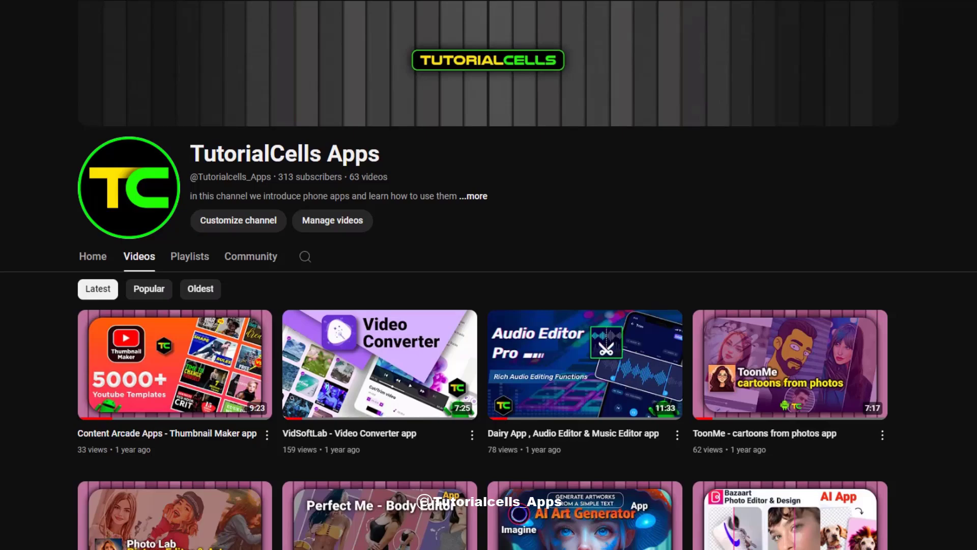
Look through the latest app videos on the TutorialCells Apps YouTube channel.
scroll(488, 290, "down", 12)
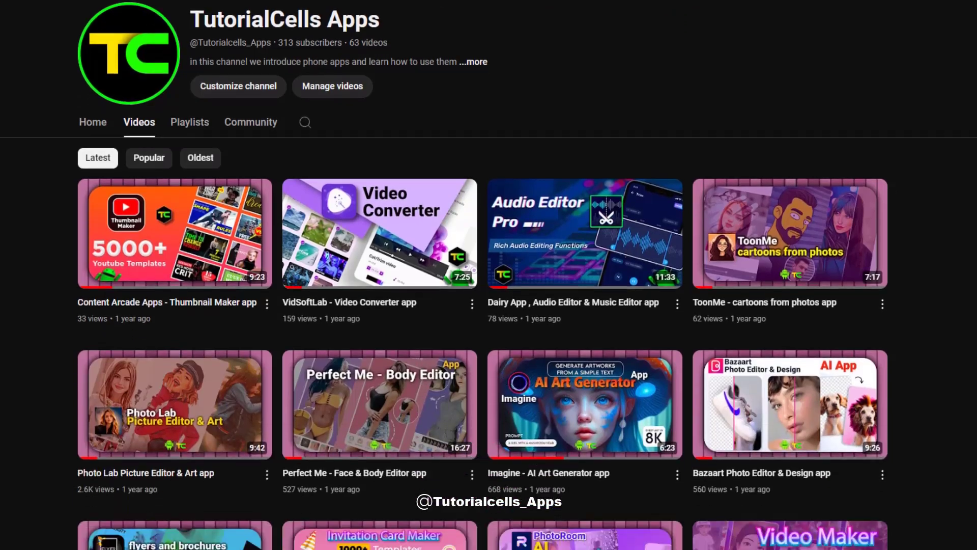
scroll(488, 290, "down", 18)
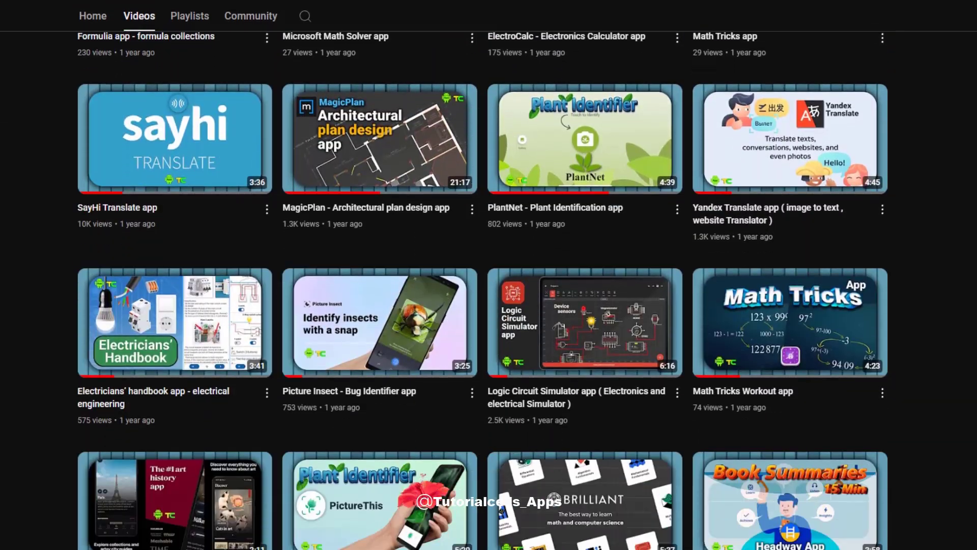
scroll(883, 543, "down", 15)
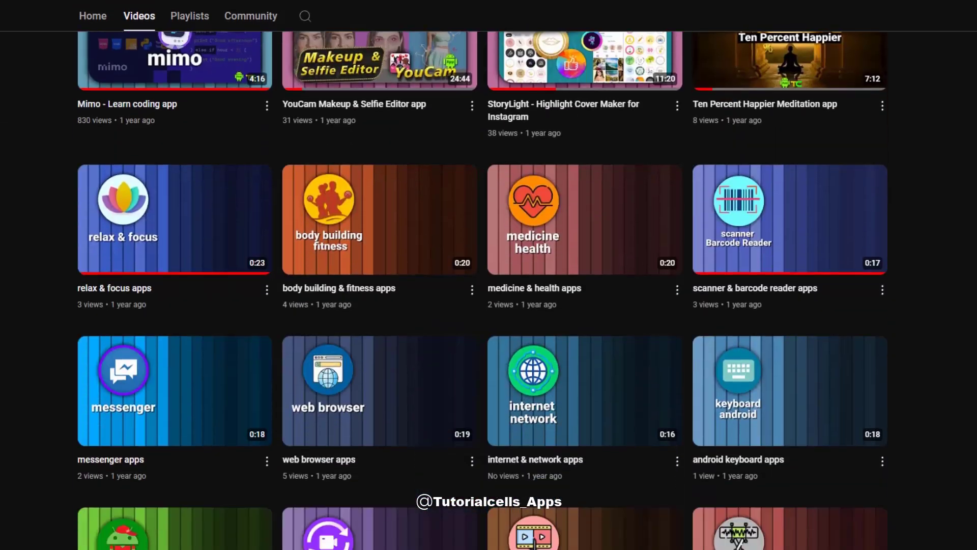